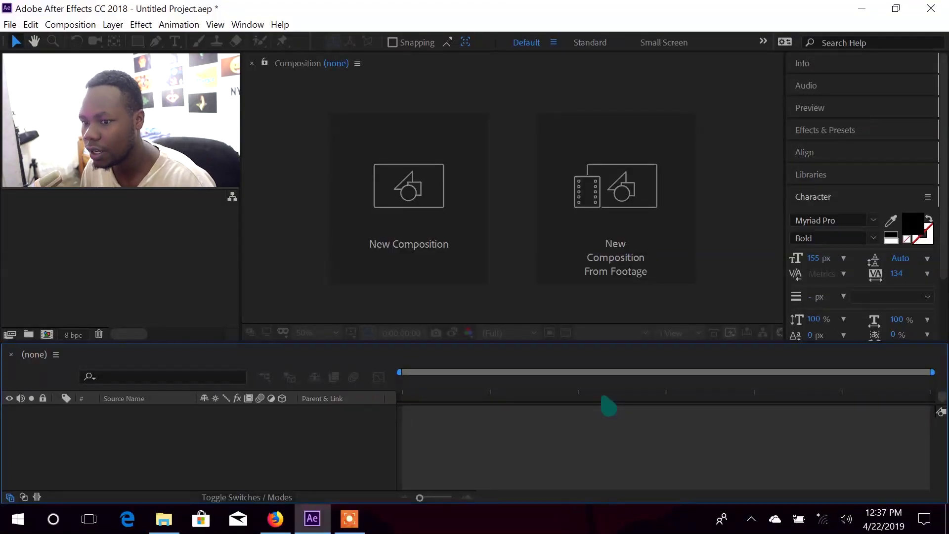
# - Create a 30-second white composition named 'Motion Graphic - Lowerthirds'
pyautogui.click(407, 213)
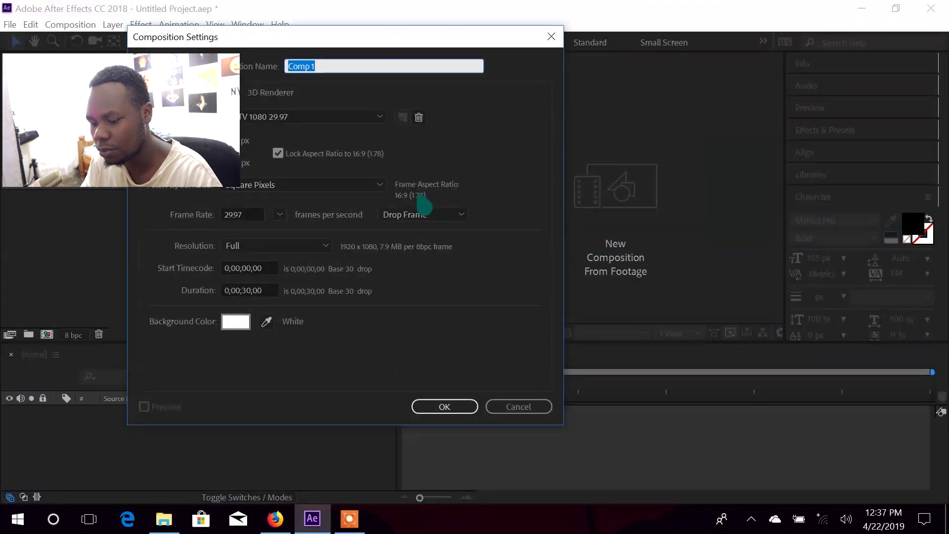
pyautogui.write('Motion Graphic')
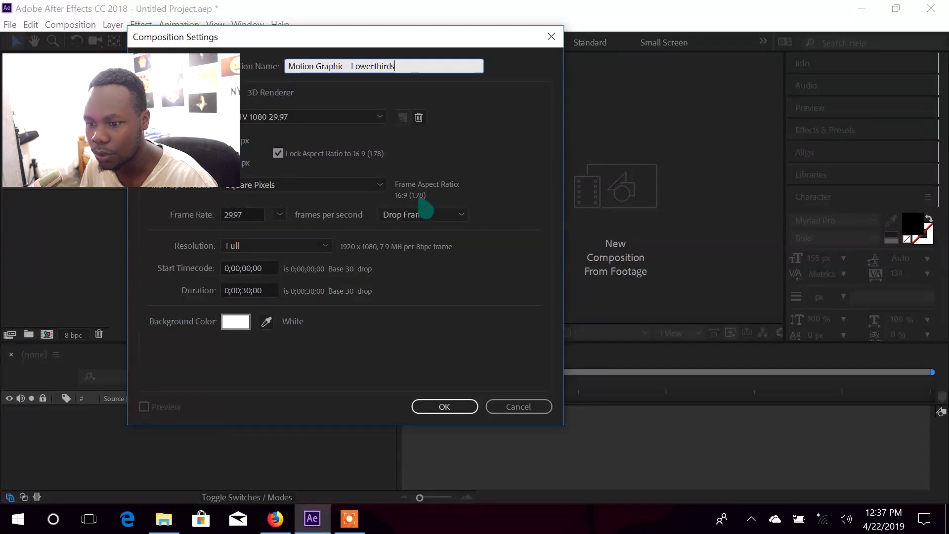
pyautogui.click(447, 406)
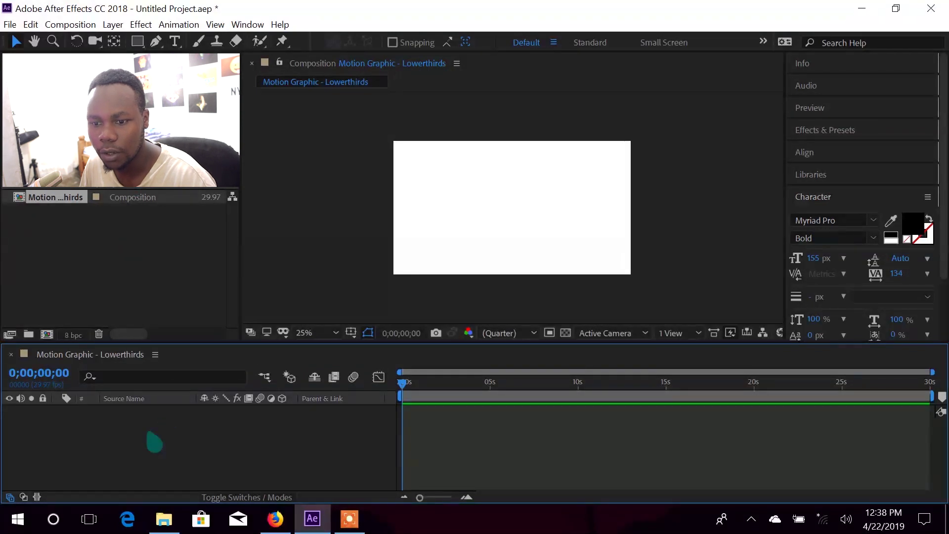
# - Add a new text layer reading ABDULRAHM112 in bold black
pyautogui.rightClick(126, 437)
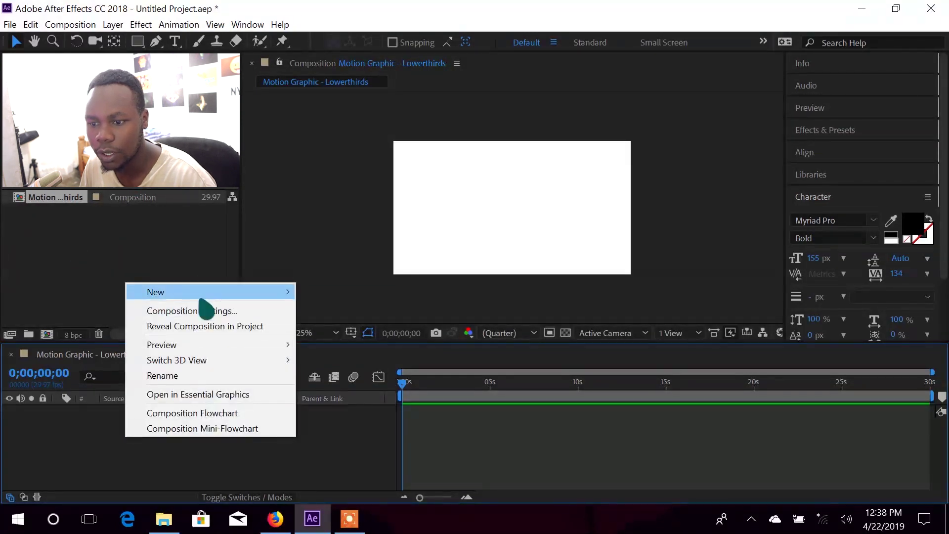
pyautogui.moveTo(277, 291)
pyautogui.click(356, 307)
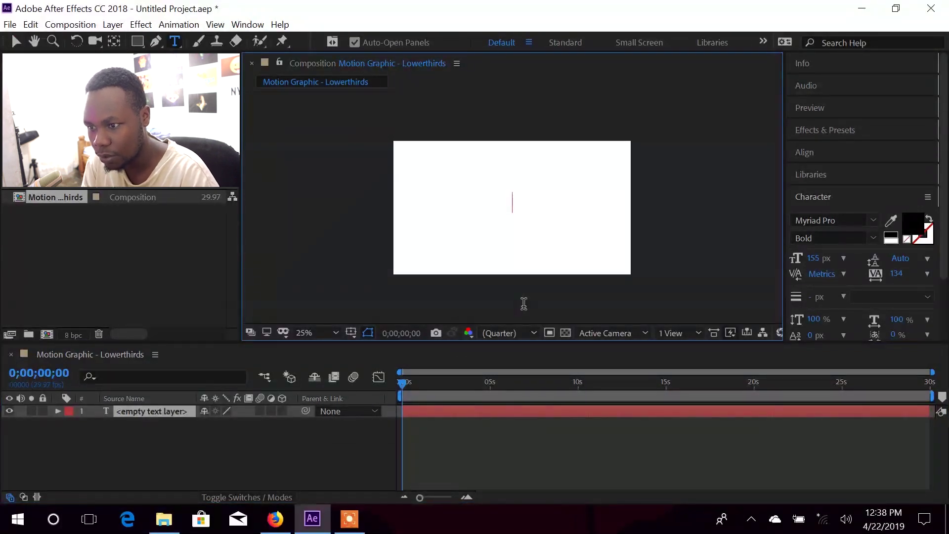
pyautogui.write('WELCO')
pyautogui.hotkey('ctrl', 'a')
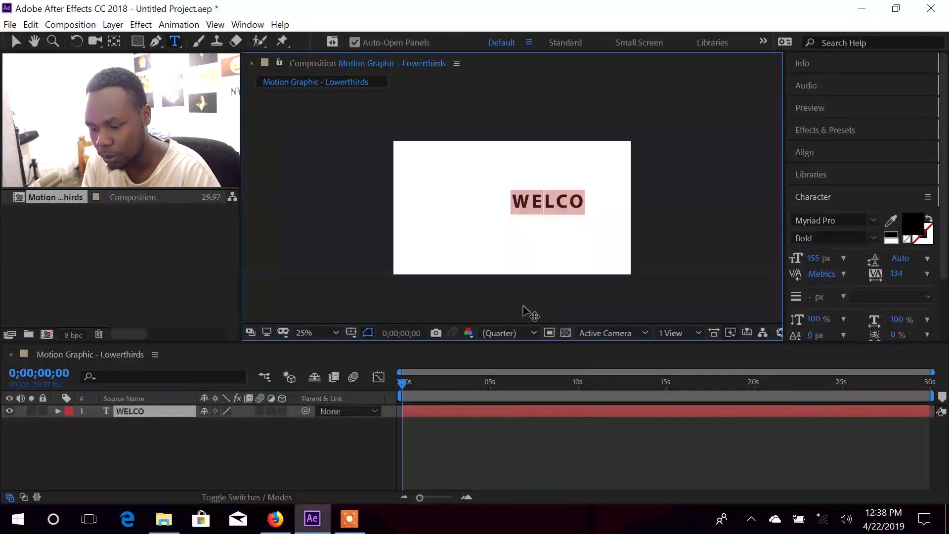
pyautogui.write('ABDULRAHMA')
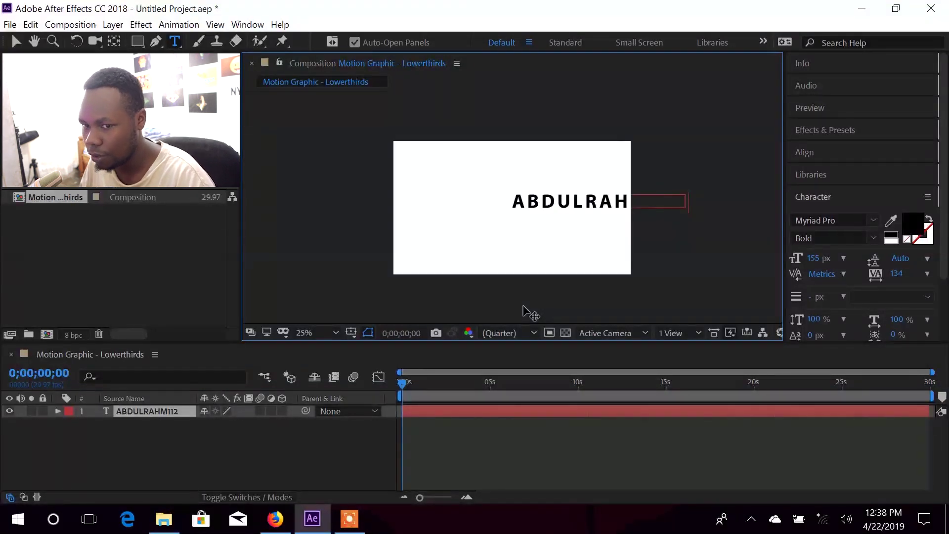
pyautogui.hotkey('ctrl', 'a')
pyautogui.click(16, 41)
pyautogui.moveTo(530, 197); pyautogui.dragTo(453, 241)
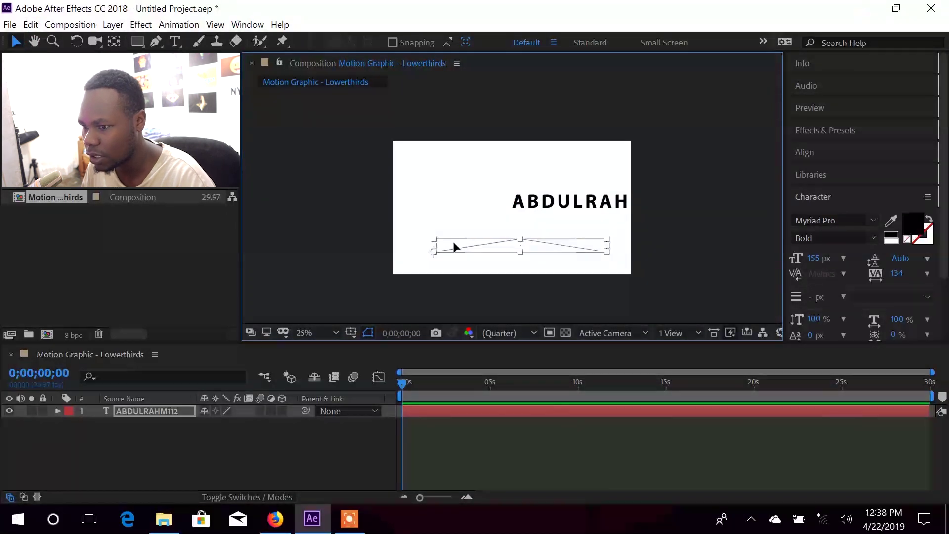
pyautogui.moveTo(453, 241); pyautogui.dragTo(452, 241)
pyautogui.press('capslock')
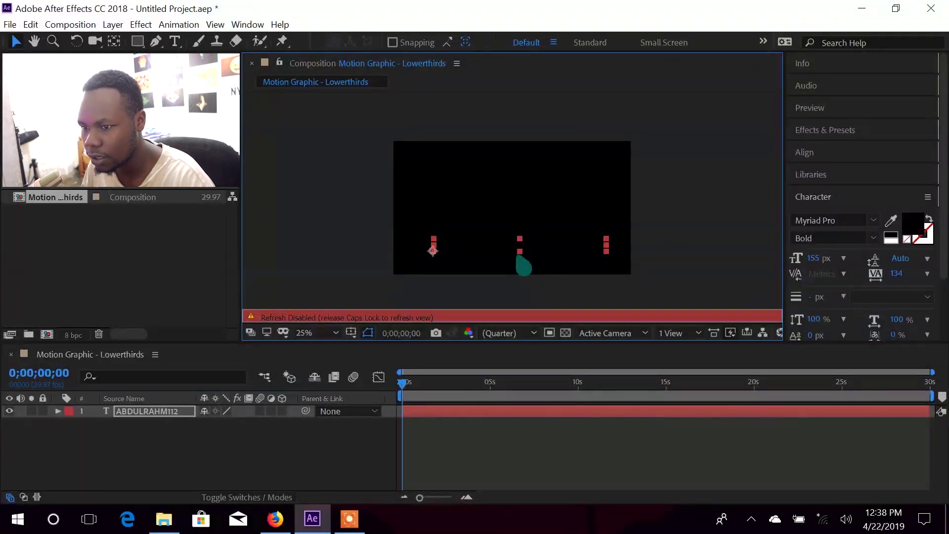
pyautogui.press('capslock')
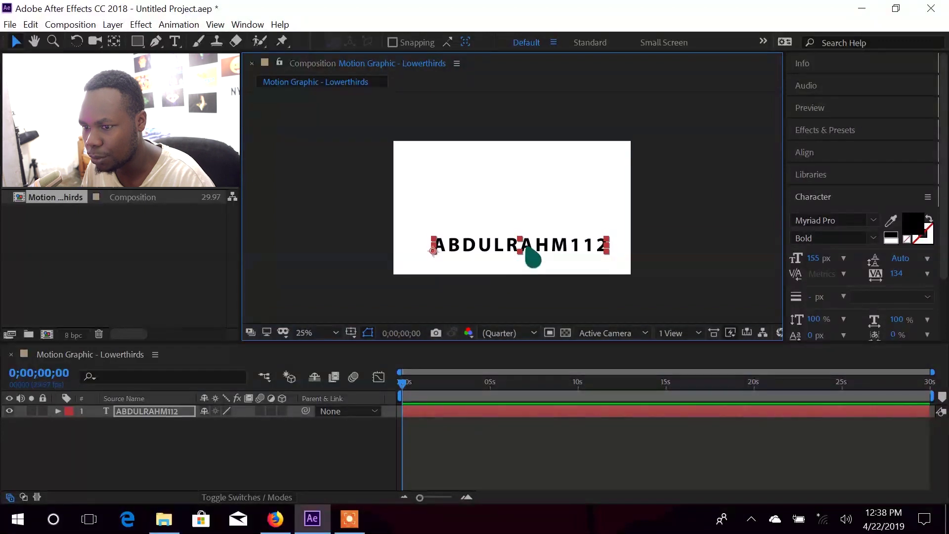
# - Nudge the text right and shift its anchor point with the Pan Behind tool
pyautogui.moveTo(526, 245); pyautogui.dragTo(528, 247)
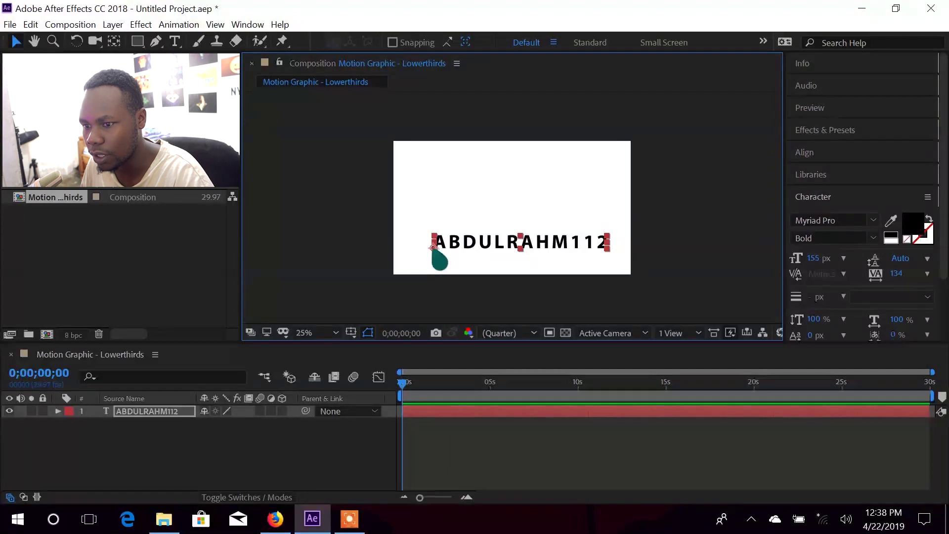
pyautogui.press('y')
pyautogui.moveTo(436, 247); pyautogui.dragTo(517, 244)
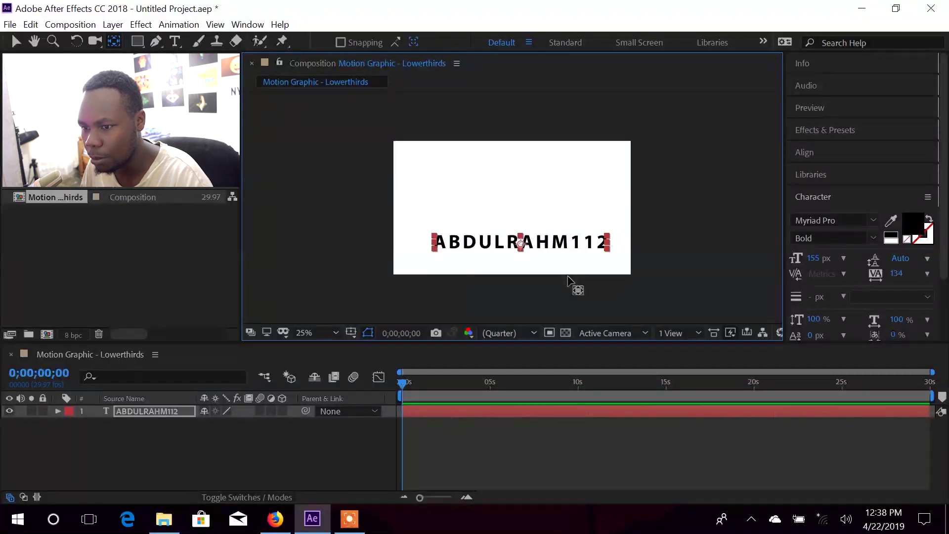
pyautogui.press('v')
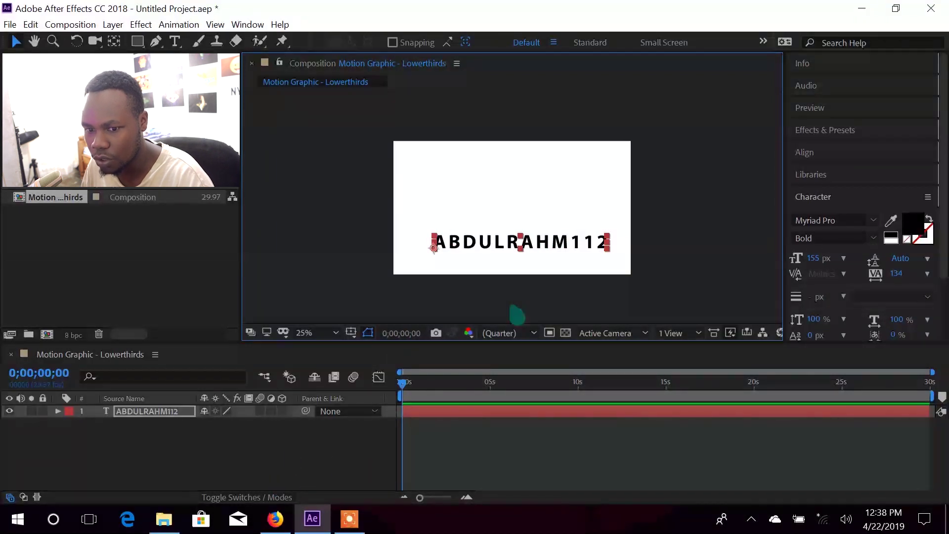
pyautogui.moveTo(520, 244); pyautogui.dragTo(434, 247)
# - Centre the anchor point, set Scale to 104%, and move the text to 976, 584
pyautogui.click(57, 411)
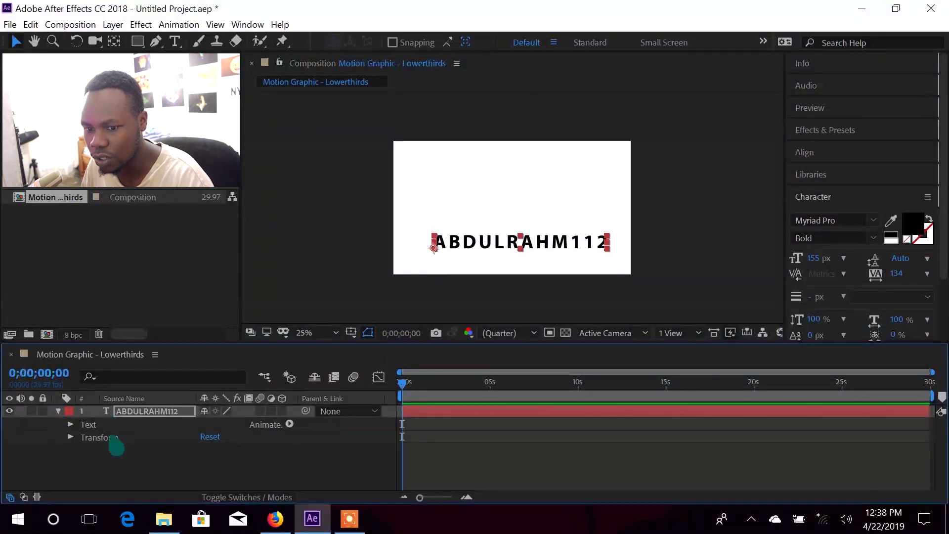
pyautogui.click(71, 436)
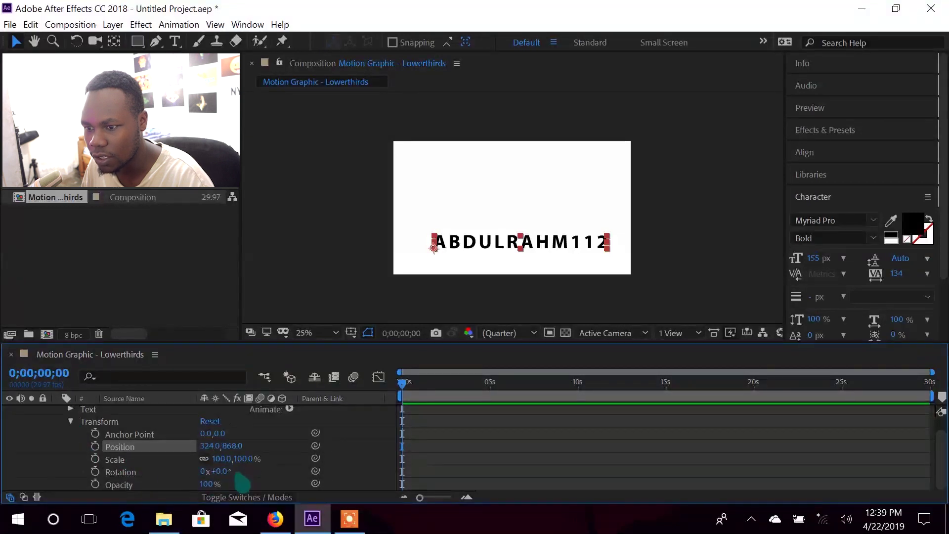
pyautogui.moveTo(220, 458)
pyautogui.mouseDown()
pyautogui.moveTo(198, 458)
pyautogui.moveTo(216, 458)
pyautogui.mouseUp()
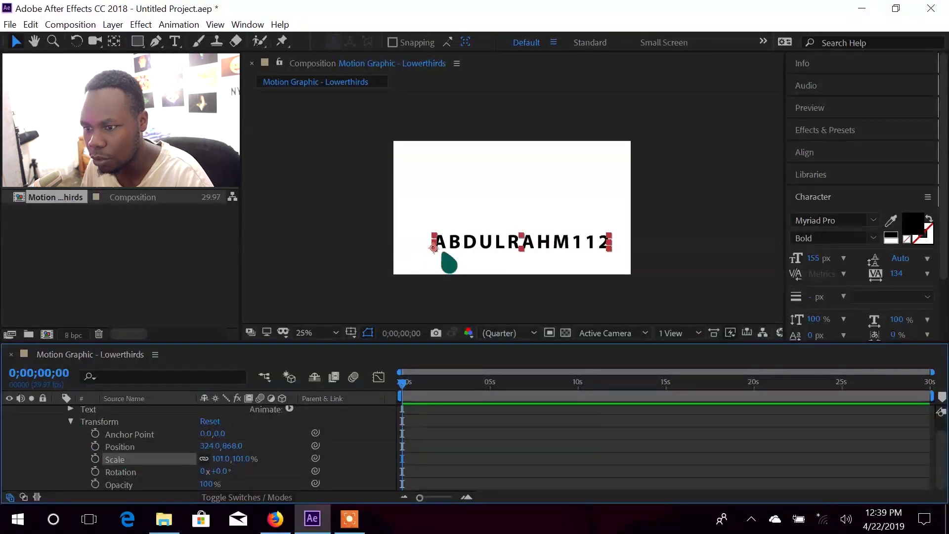
pyautogui.press('y')
pyautogui.moveTo(434, 247); pyautogui.dragTo(525, 251)
pyautogui.click(229, 476)
pyautogui.moveTo(215, 459); pyautogui.dragTo(253, 451)
pyautogui.press('v')
pyautogui.moveTo(560, 249); pyautogui.dragTo(553, 219)
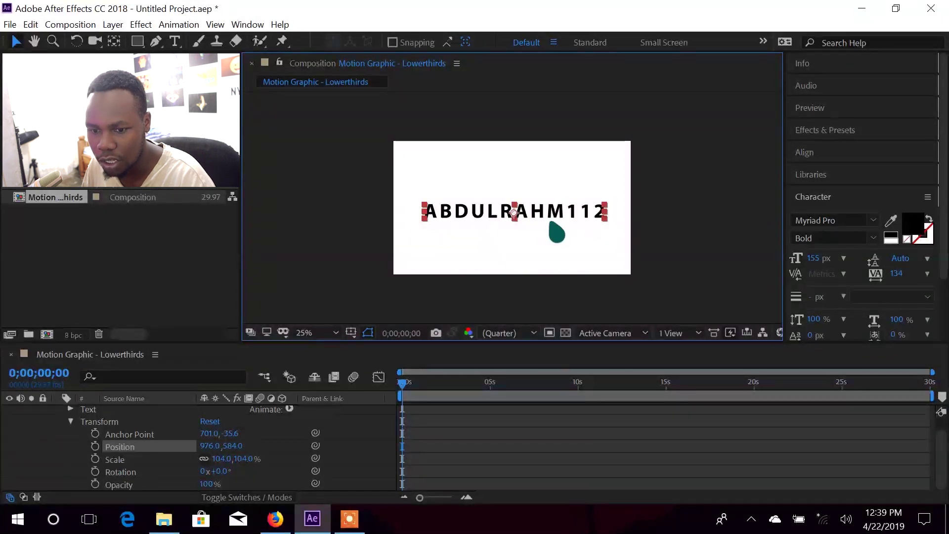
pyautogui.scroll(1, 82, 462)
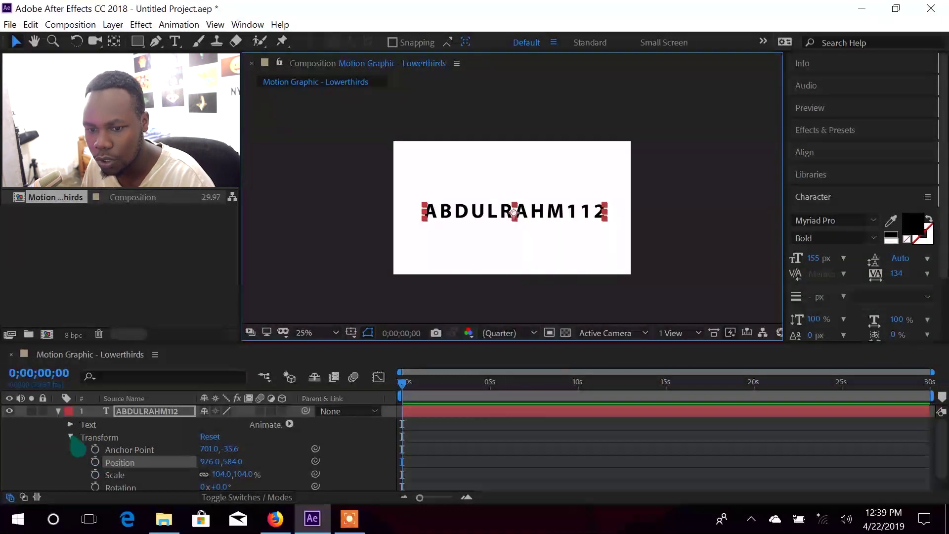
# - Set Position to 1061, 584 and add a Position keyframe at 0;00;05;02
pyautogui.click(71, 437)
pyautogui.click(58, 411)
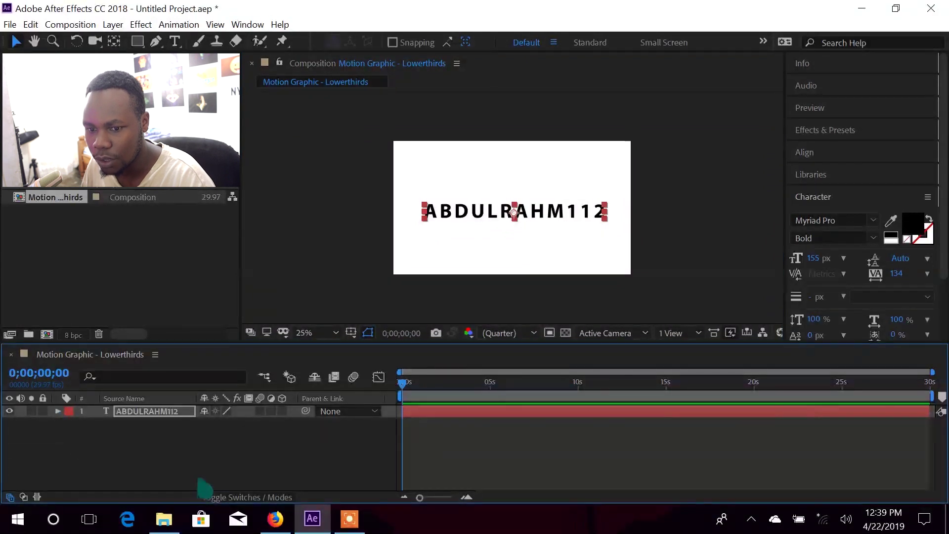
pyautogui.click(58, 411)
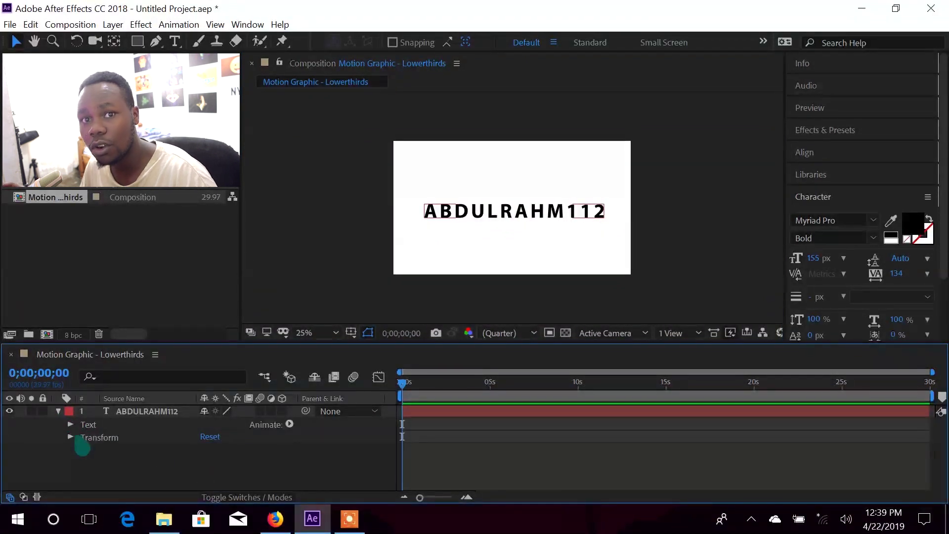
pyautogui.click(71, 436)
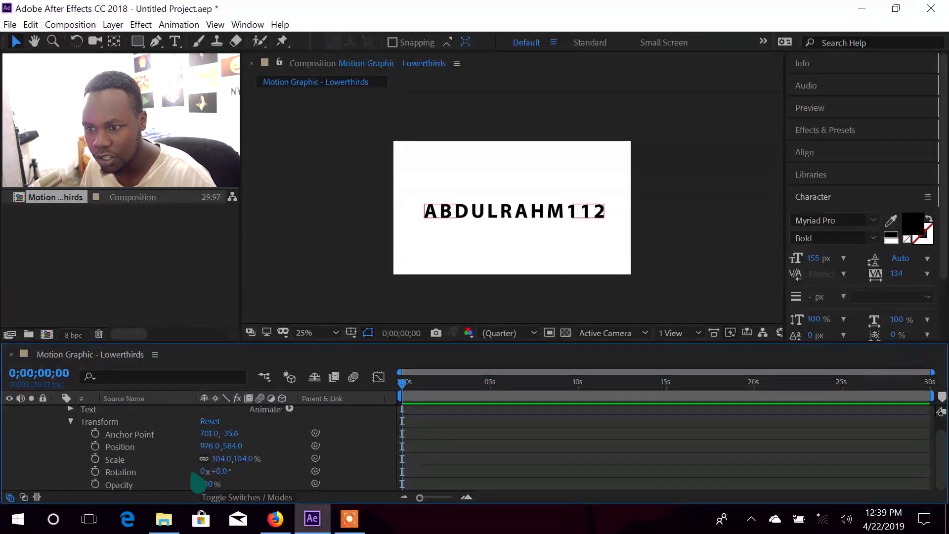
pyautogui.moveTo(209, 446); pyautogui.dragTo(212, 425)
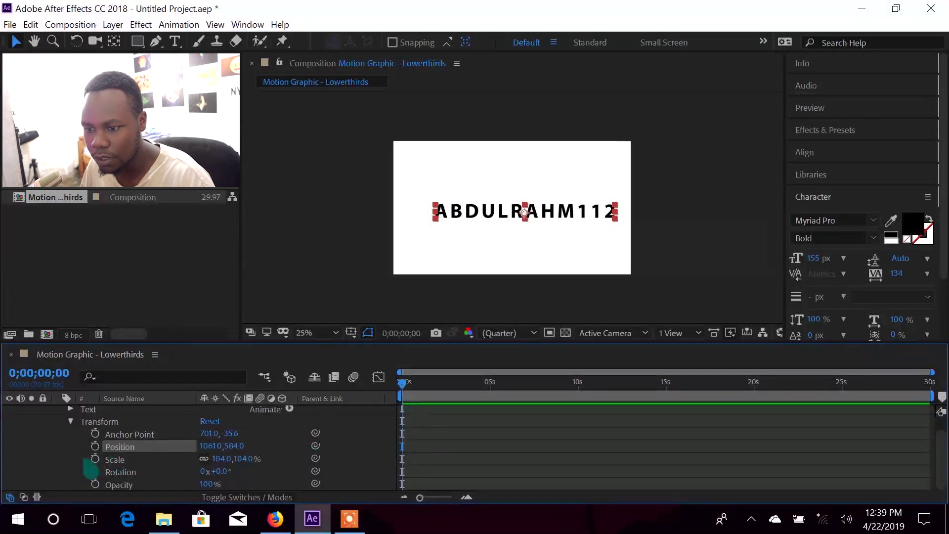
pyautogui.moveTo(413, 393); pyautogui.dragTo(502, 400)
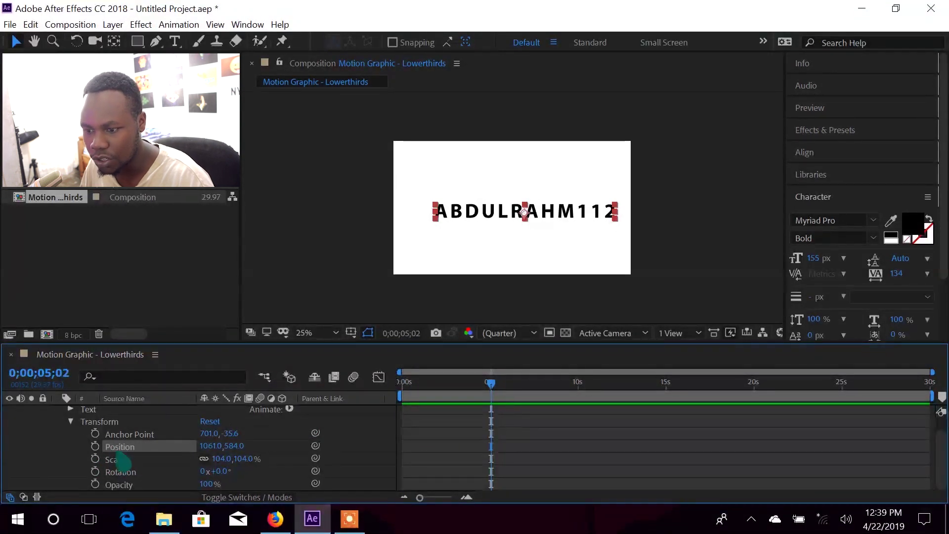
pyautogui.click(95, 446)
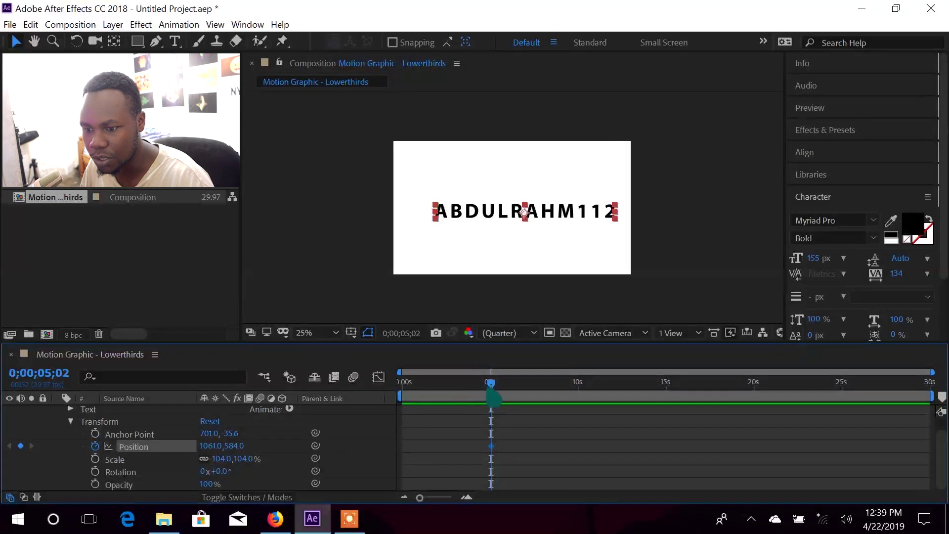
# - At 0s, move the text off-frame left to Position -237, 584
pyautogui.press('Home')
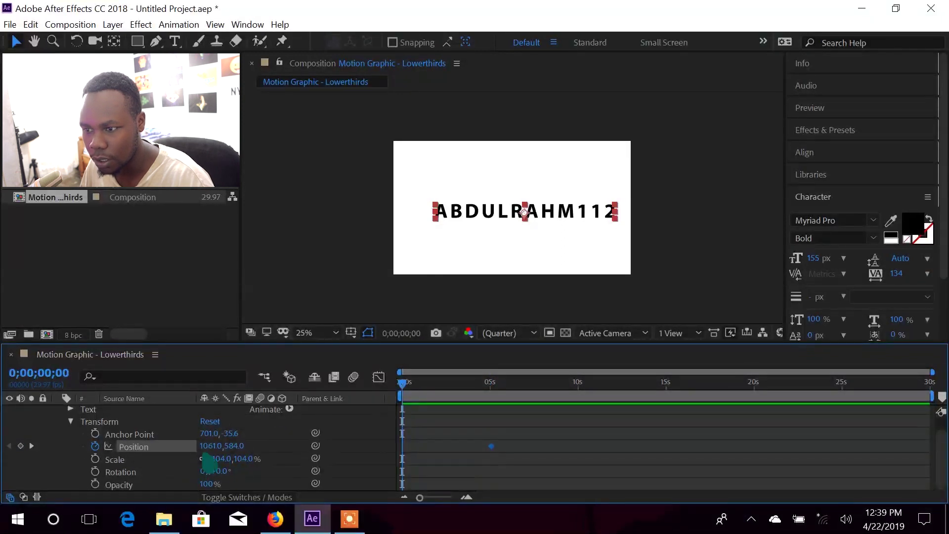
pyautogui.moveTo(205, 446); pyautogui.dragTo(71, 469)
pyautogui.moveTo(213, 447); pyautogui.dragTo(74, 483)
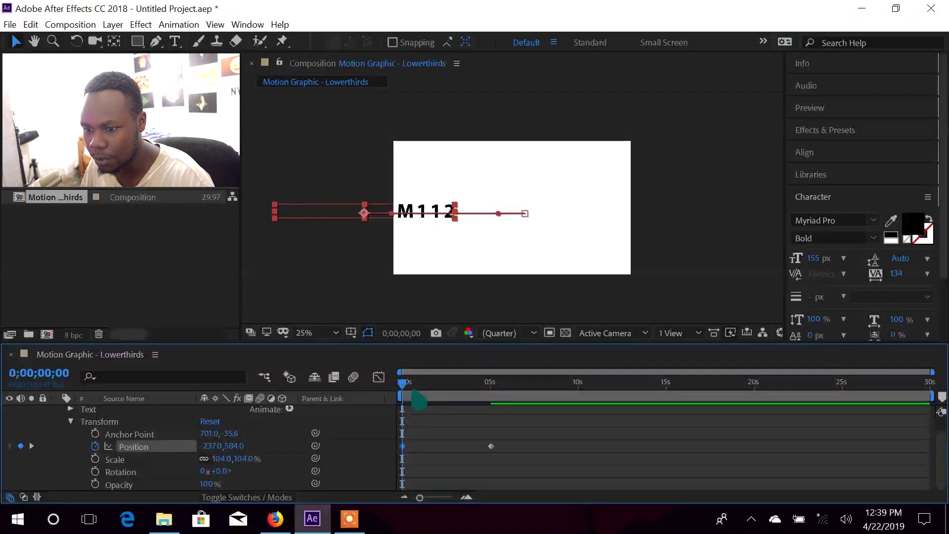
# - Preview the slide-in and add a 100% Opacity keyframe at 0;00;05;03
pyautogui.press('space')
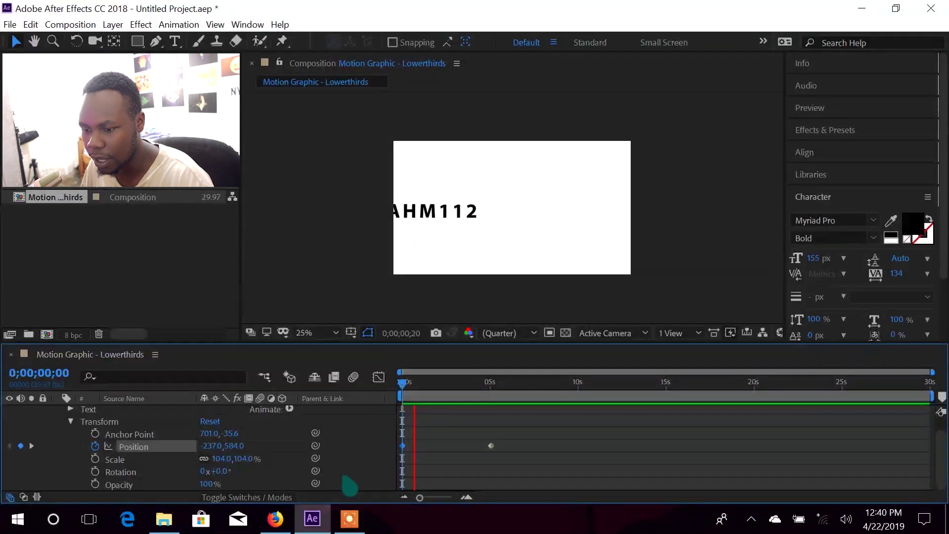
pyautogui.moveTo(440, 381); pyautogui.dragTo(499, 405)
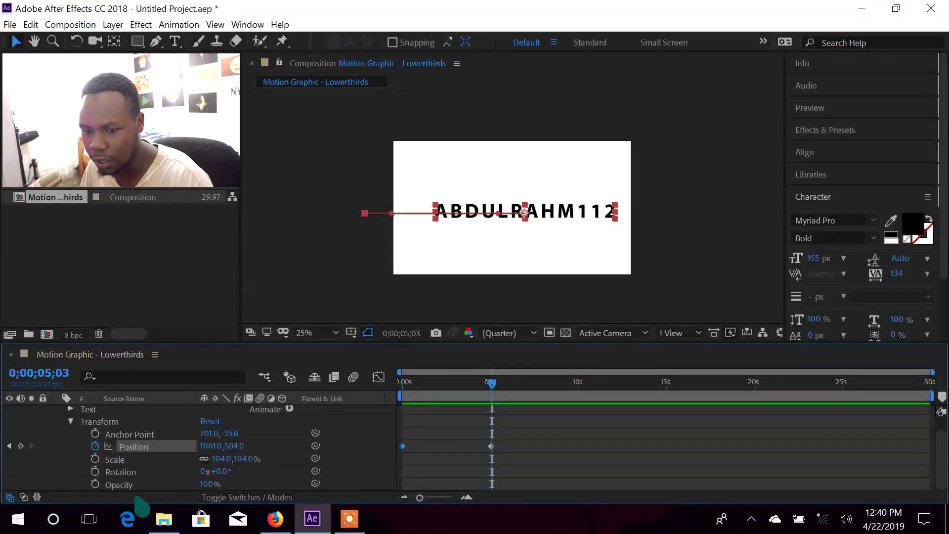
pyautogui.click(95, 484)
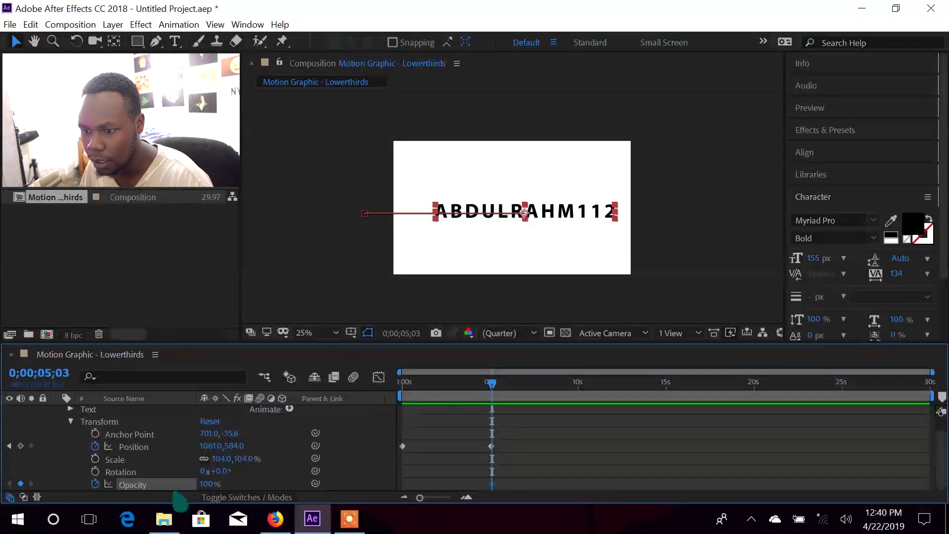
# - Set Opacity to 0% at 0s and preview the fade with the slide
pyautogui.moveTo(492, 395); pyautogui.dragTo(400, 396)
pyautogui.moveTo(207, 490); pyautogui.dragTo(92, 503)
pyautogui.press('space')
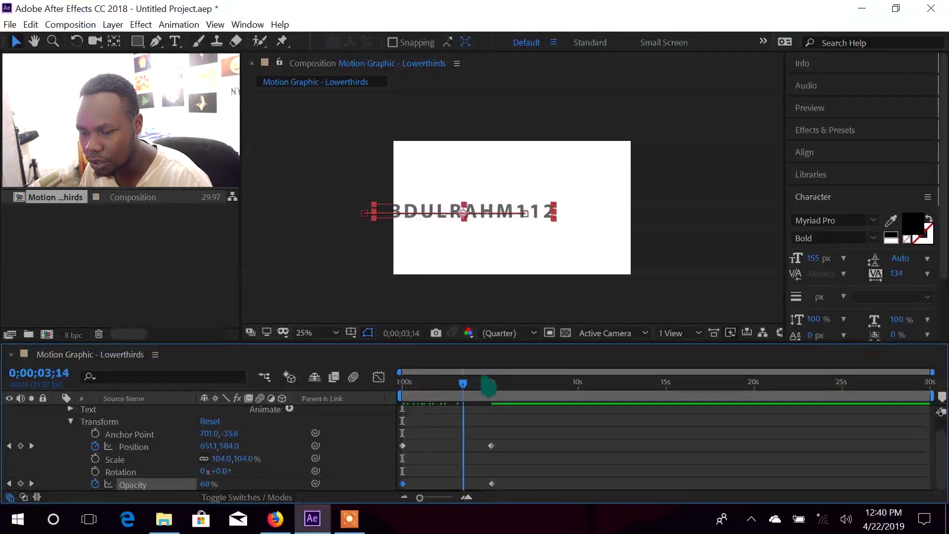
pyautogui.press('space')
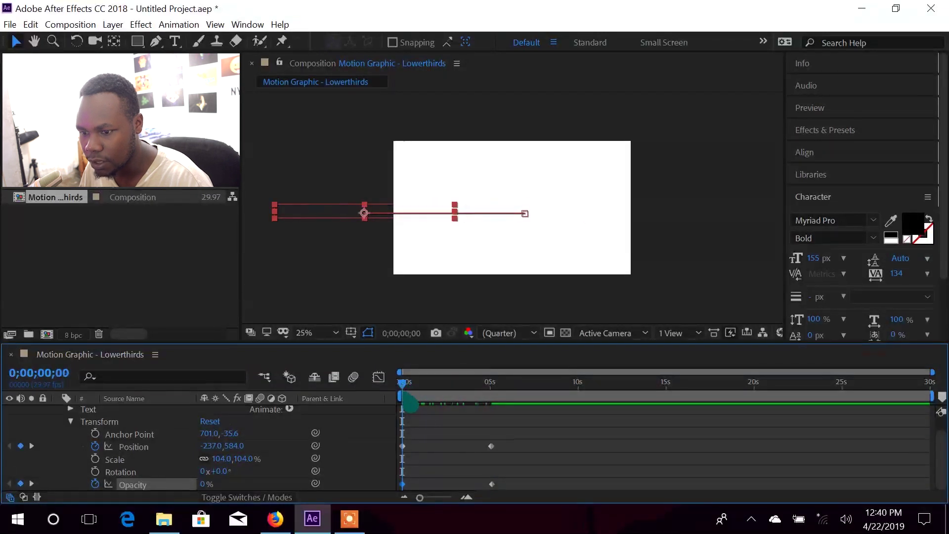
pyautogui.press('space')
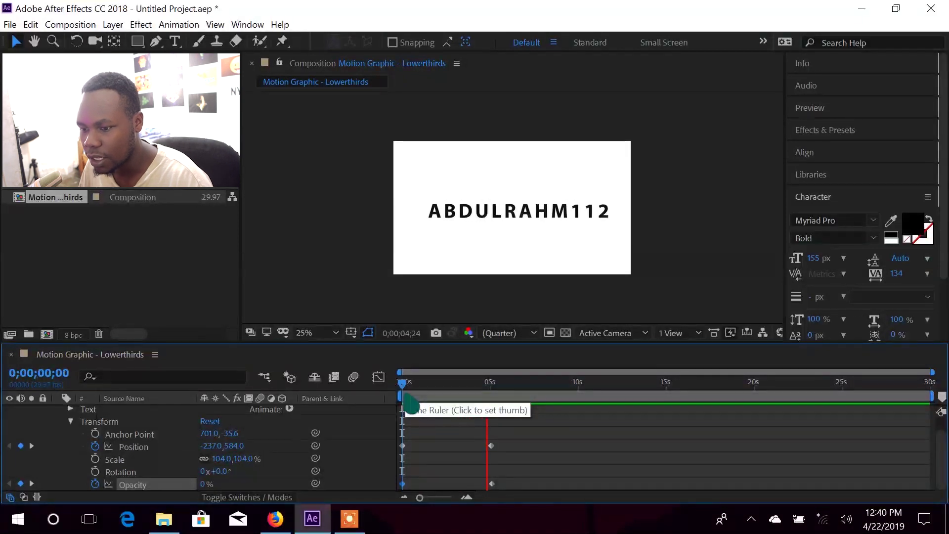
pyautogui.press('space')
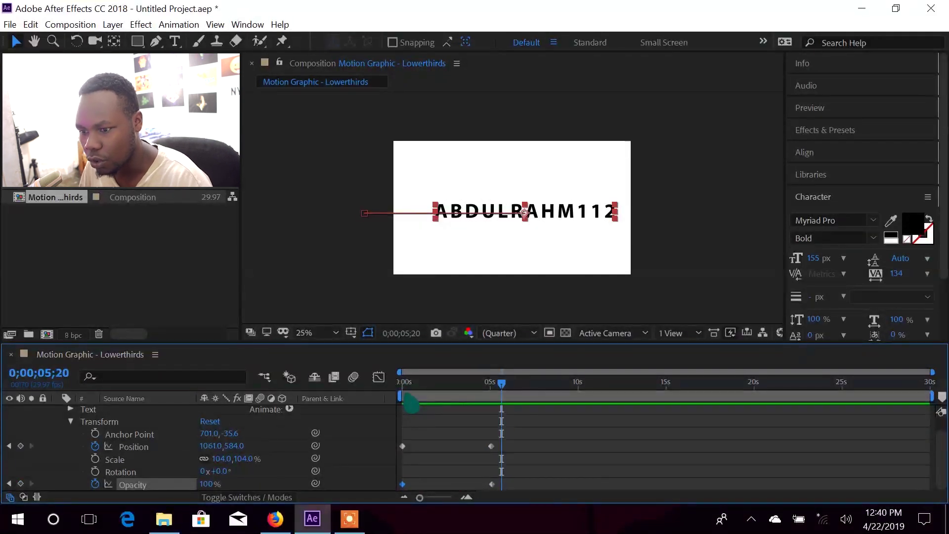
# - Drag the end Position and Opacity keyframes earlier to about 2 seconds
pyautogui.moveTo(502, 384); pyautogui.dragTo(480, 383)
pyautogui.moveTo(528, 427); pyautogui.dragTo(439, 484)
pyautogui.press('space')
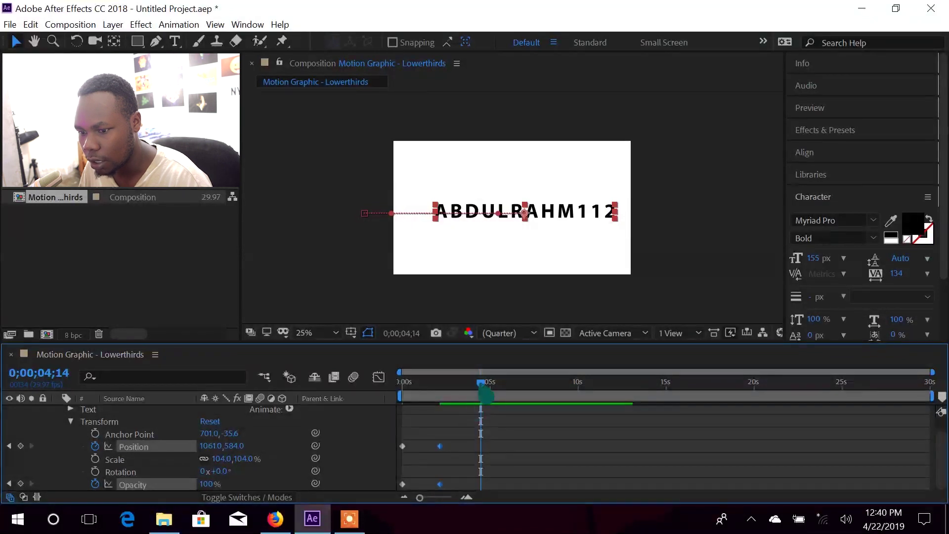
pyautogui.press('space')
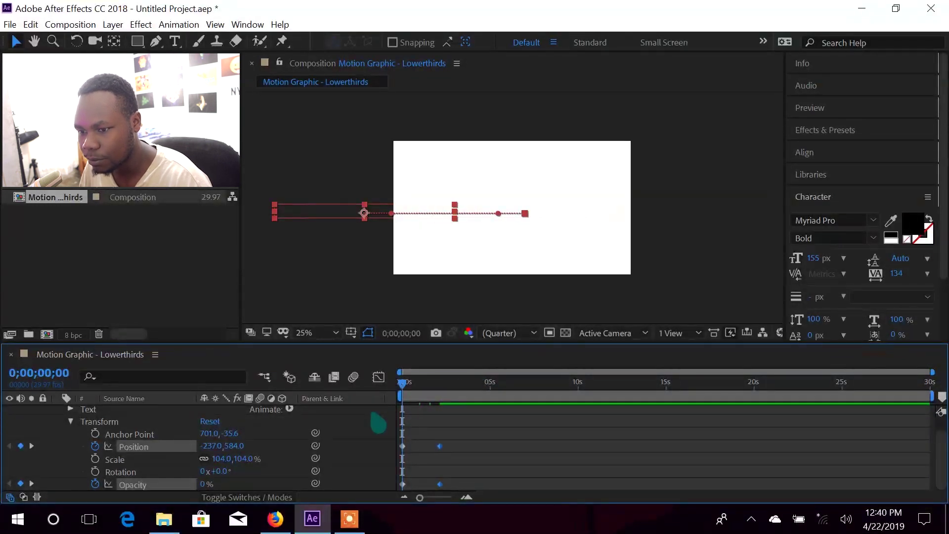
# - Move the end Position and Opacity keyframes to 0;00;01;14
pyautogui.press('space')
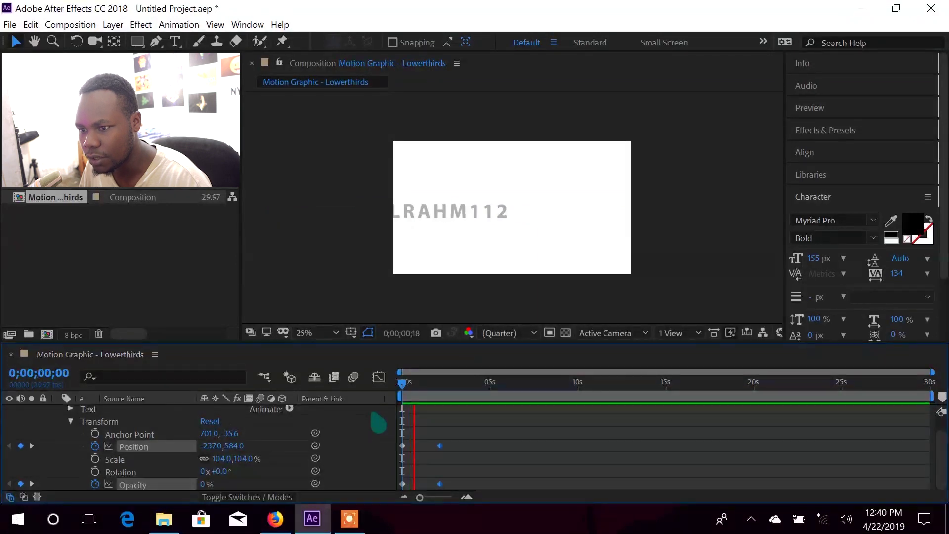
pyautogui.press('space')
pyautogui.moveTo(447, 424); pyautogui.dragTo(430, 500)
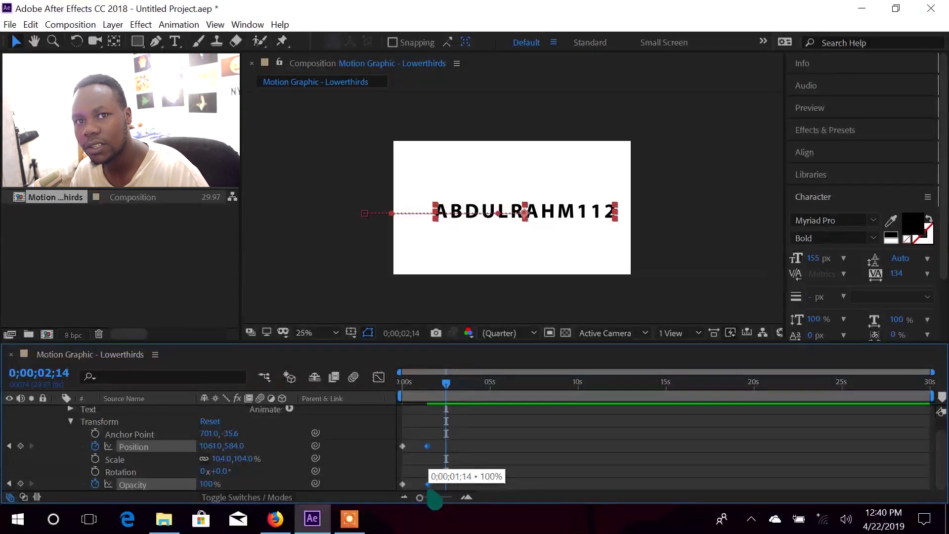
pyautogui.moveTo(435, 500); pyautogui.dragTo(434, 500)
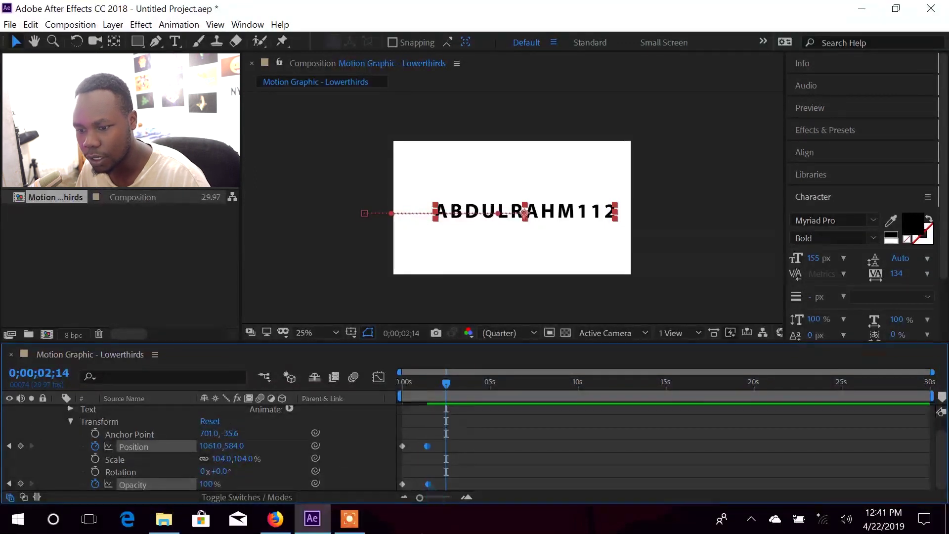
# - Preview the quicker slide-and-fade entrance from the start
pyautogui.moveTo(413, 445); pyautogui.dragTo(402, 491)
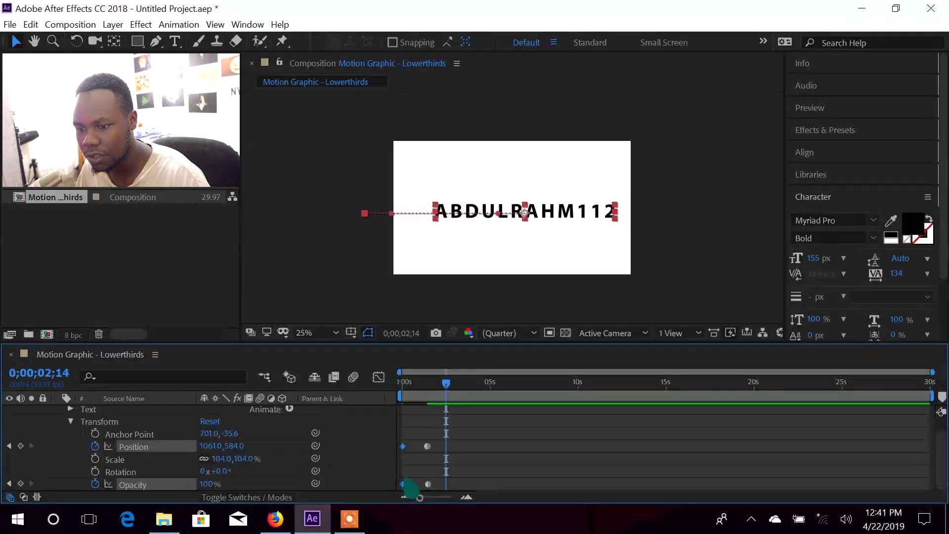
pyautogui.moveTo(446, 383); pyautogui.dragTo(385, 408)
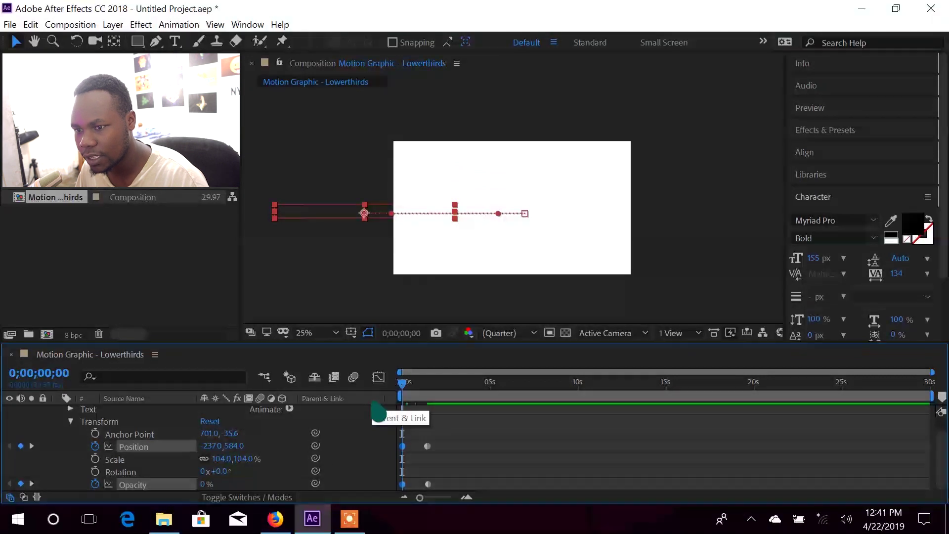
pyautogui.press('space')
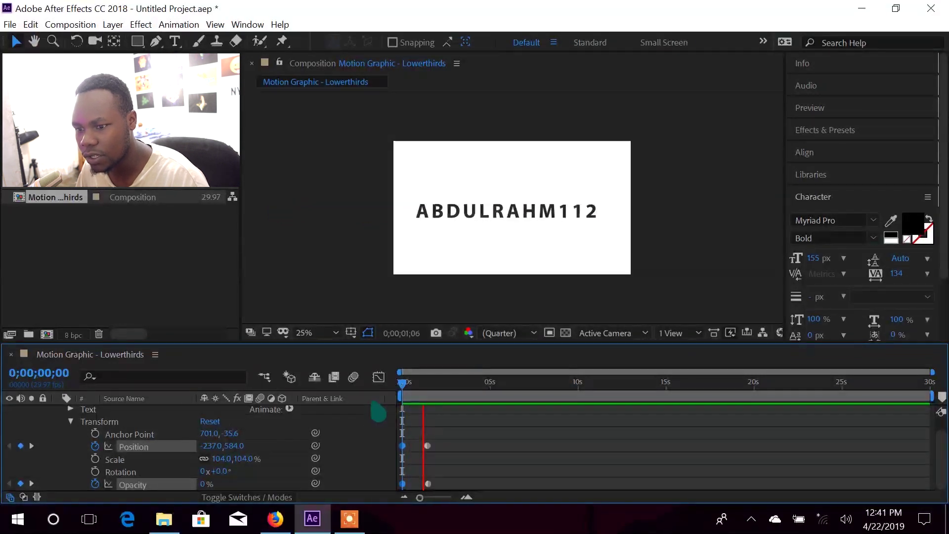
pyautogui.press('space')
pyautogui.press('space')
pyautogui.press('space')
pyautogui.moveTo(434, 387); pyautogui.dragTo(375, 413)
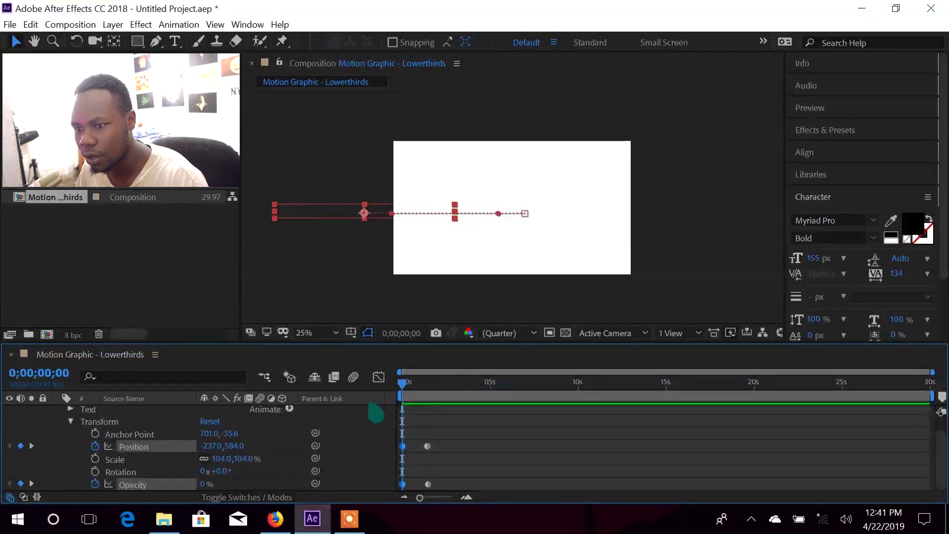
pyautogui.press('space')
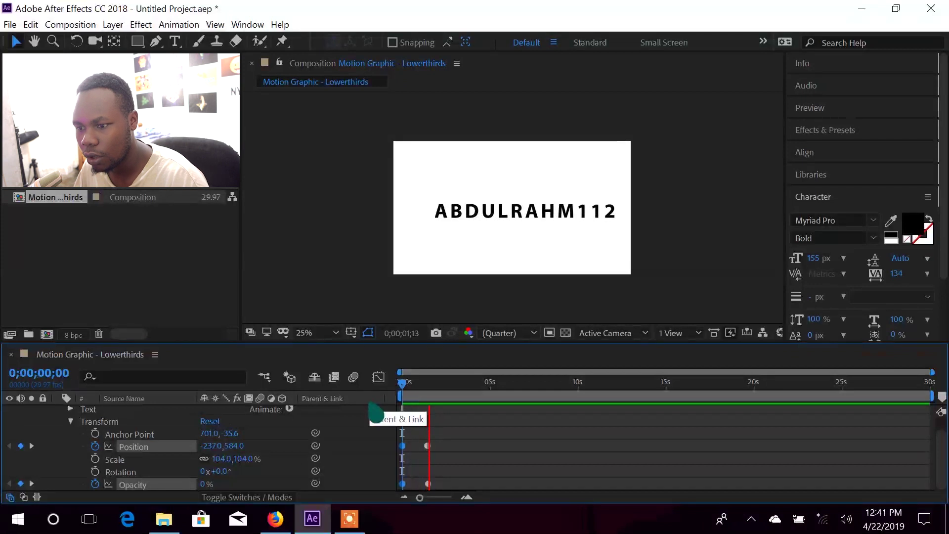
pyautogui.press('space')
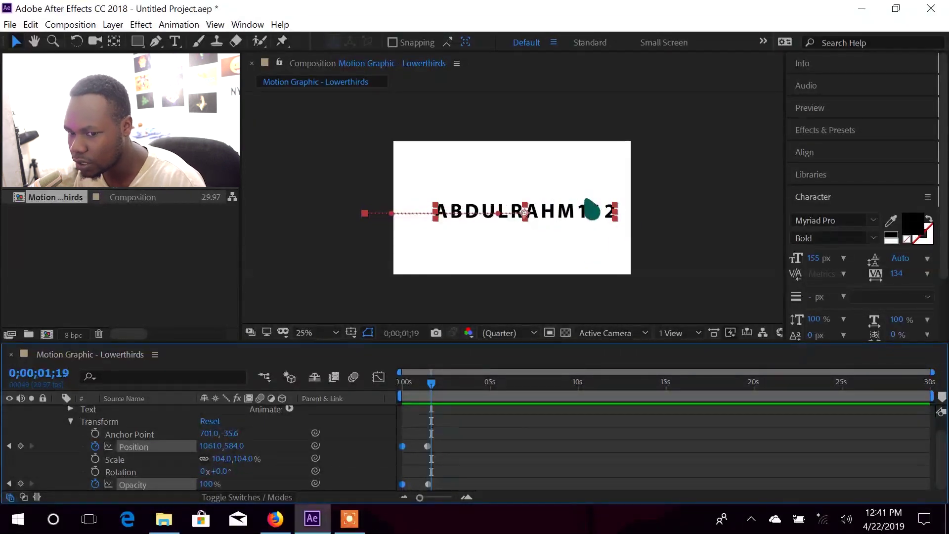
# - Collapse the text layer and add a new Shape Layer 1
pyautogui.scroll(1, 130, 442)
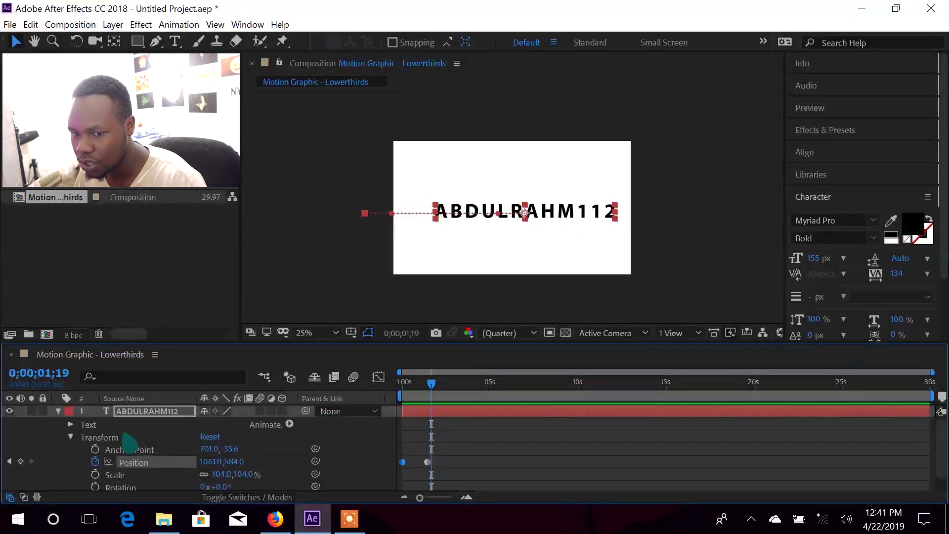
pyautogui.click(58, 412)
pyautogui.rightClick(131, 448)
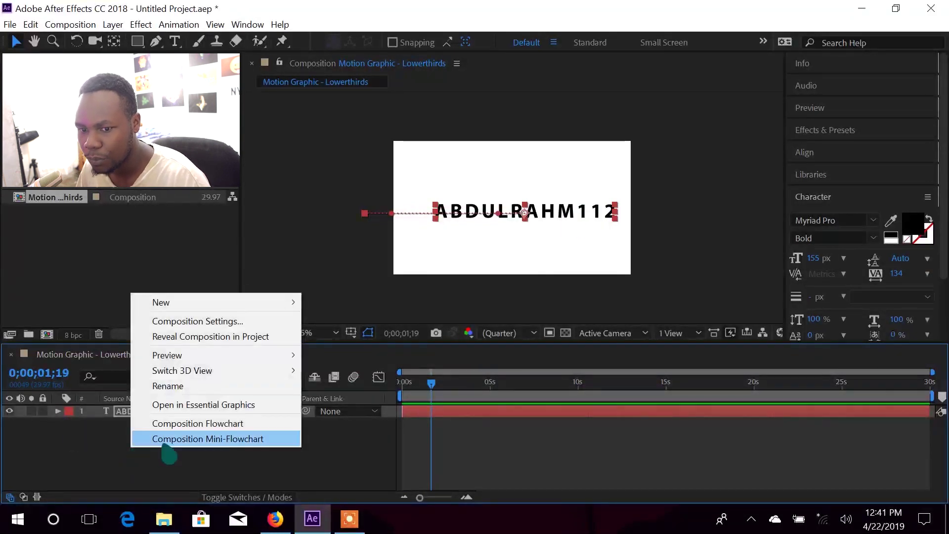
pyautogui.click(117, 477)
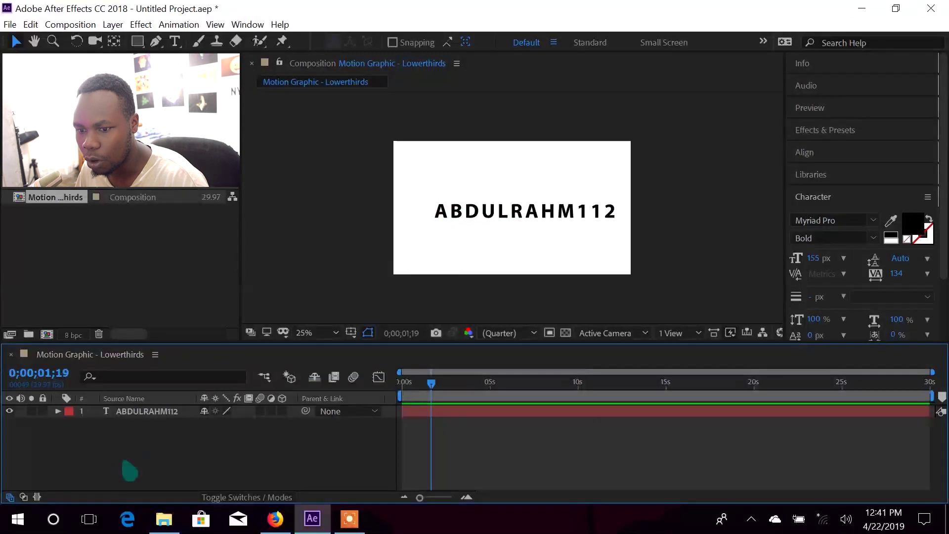
pyautogui.rightClick(137, 446)
pyautogui.moveTo(238, 295)
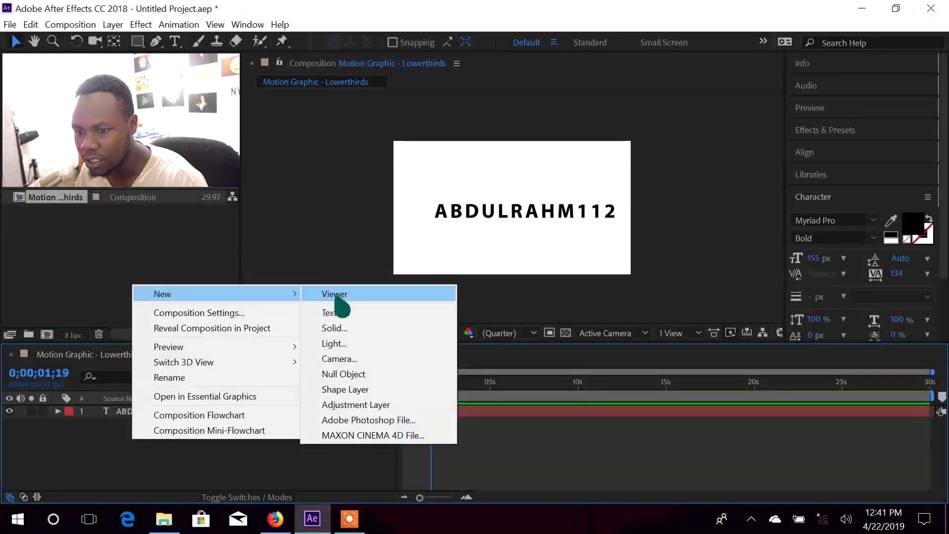
pyautogui.click(368, 389)
# - Draw a thin rectangle bar below the right half of the text
pyautogui.press('q')
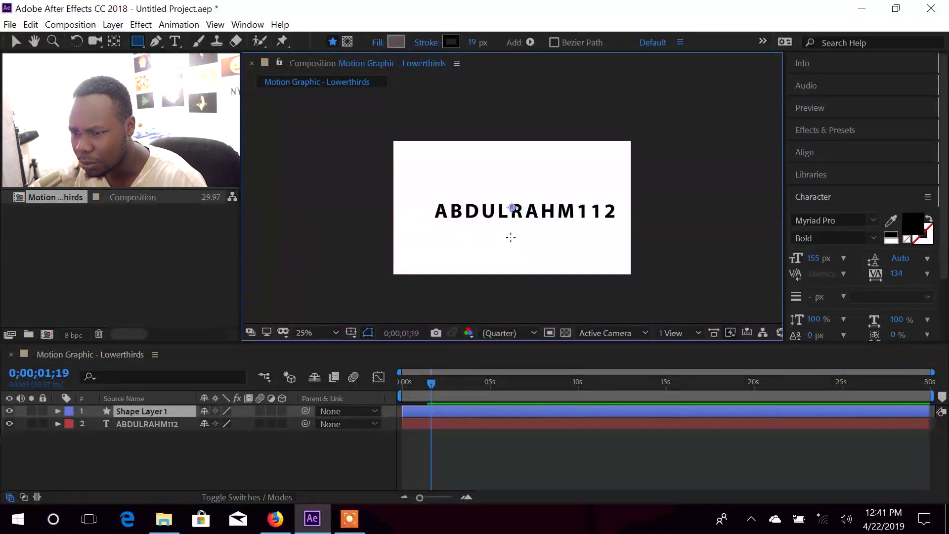
pyautogui.moveTo(504, 223); pyautogui.dragTo(623, 234)
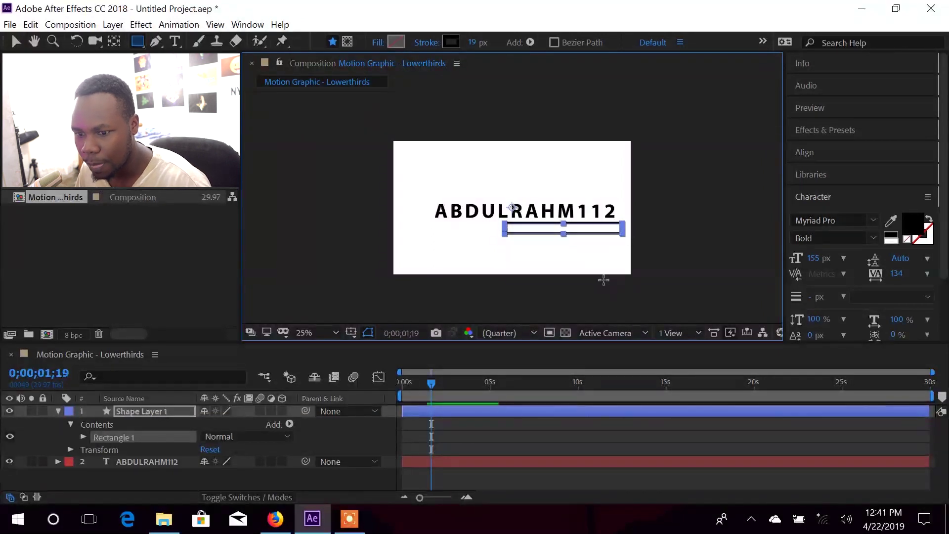
pyautogui.press('v')
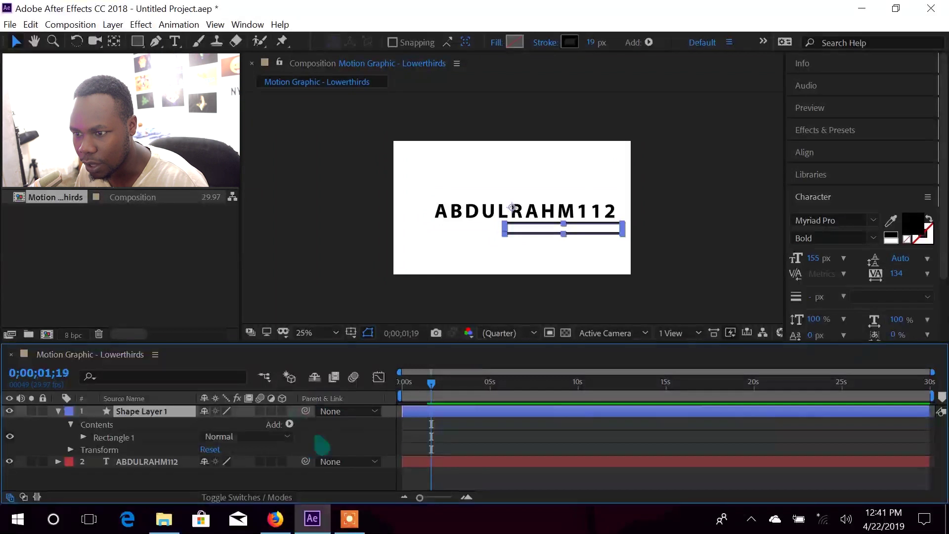
# - Add Trim Paths 1 to Shape Layer 1 and set End to 0%
pyautogui.click(575, 251)
pyautogui.click(564, 229)
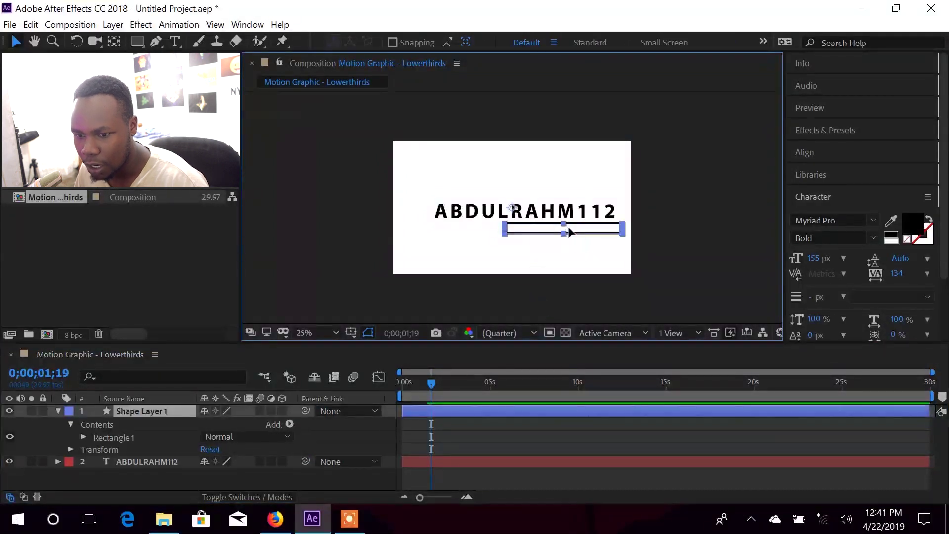
pyautogui.click(289, 424)
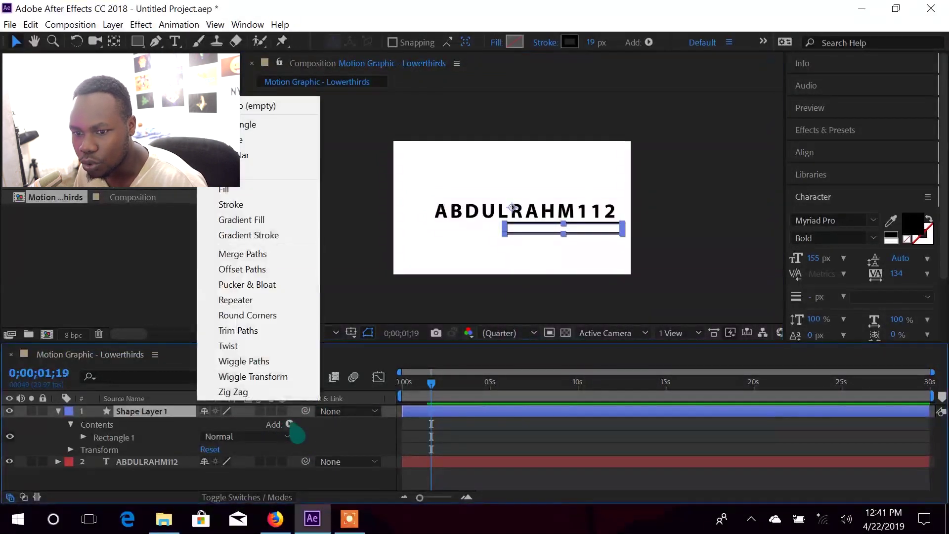
pyautogui.click(253, 331)
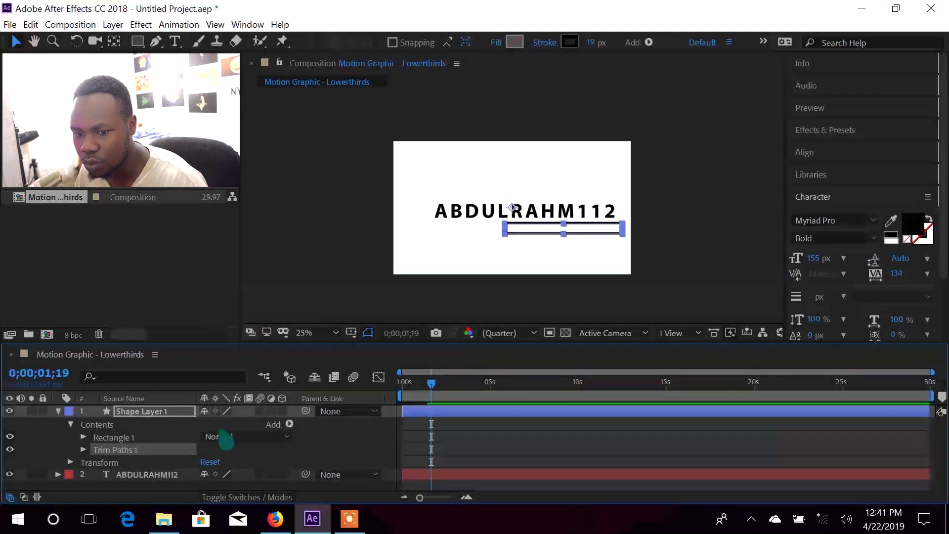
pyautogui.click(83, 450)
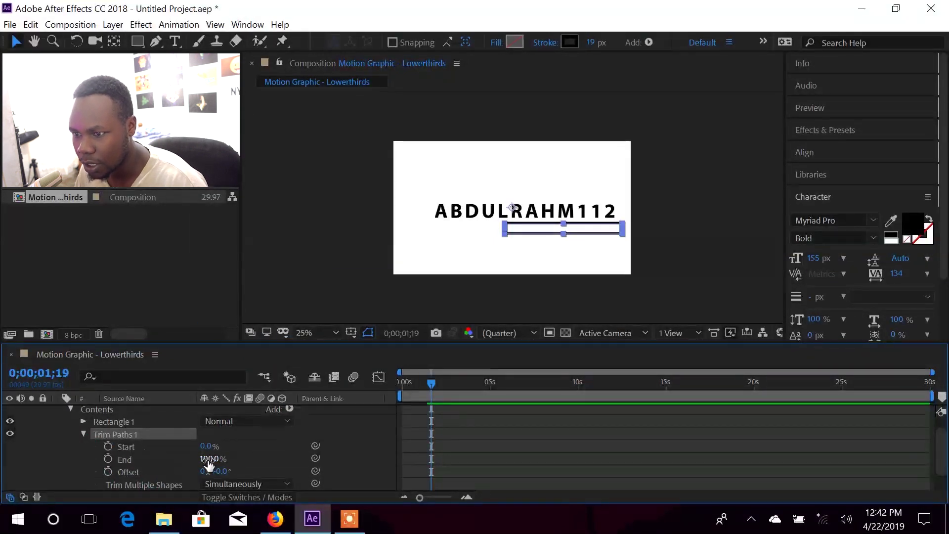
pyautogui.moveTo(206, 460)
pyautogui.mouseDown()
pyautogui.moveTo(169, 455)
pyautogui.moveTo(145, 435)
pyautogui.mouseUp()
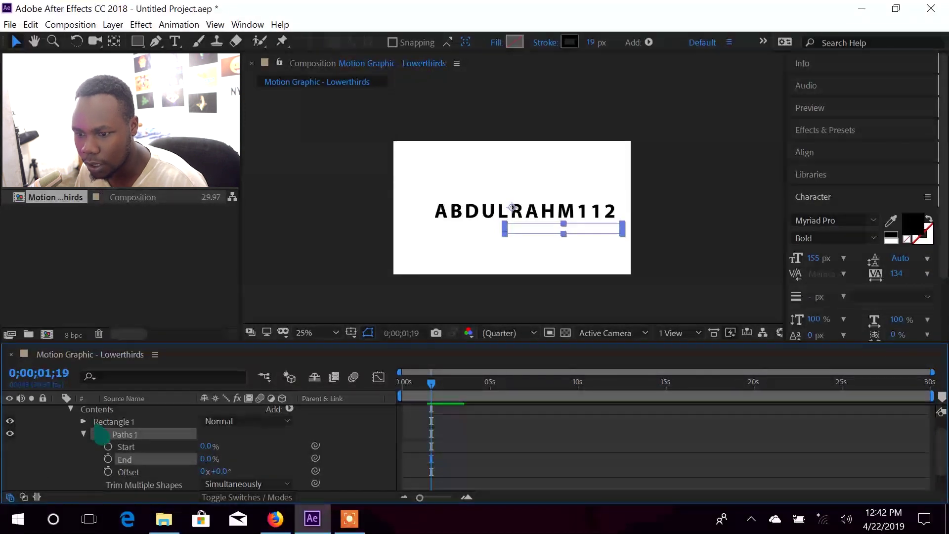
# - Enable Trim Paths keyframes where the text finishes sliding in
pyautogui.press('space')
pyautogui.press('space')
pyautogui.press('space')
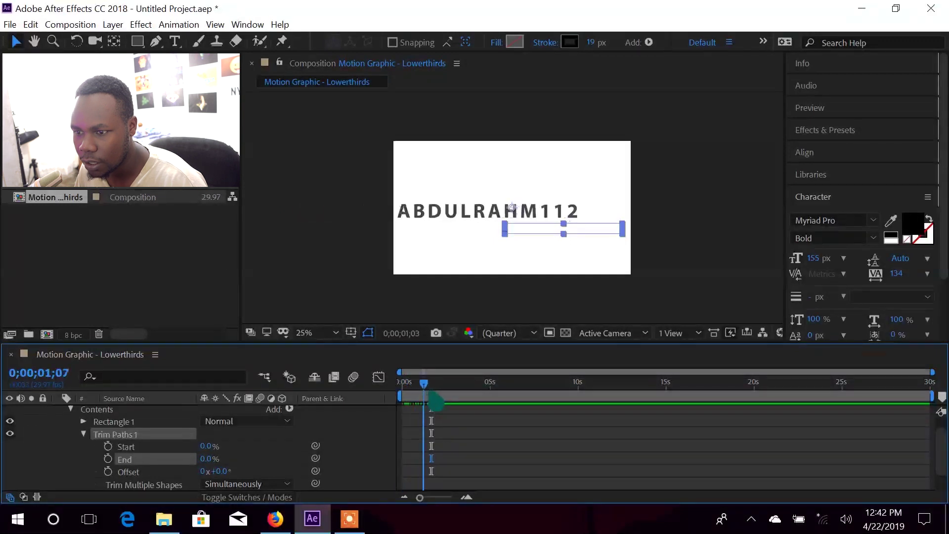
pyautogui.moveTo(430, 400); pyautogui.dragTo(426, 398)
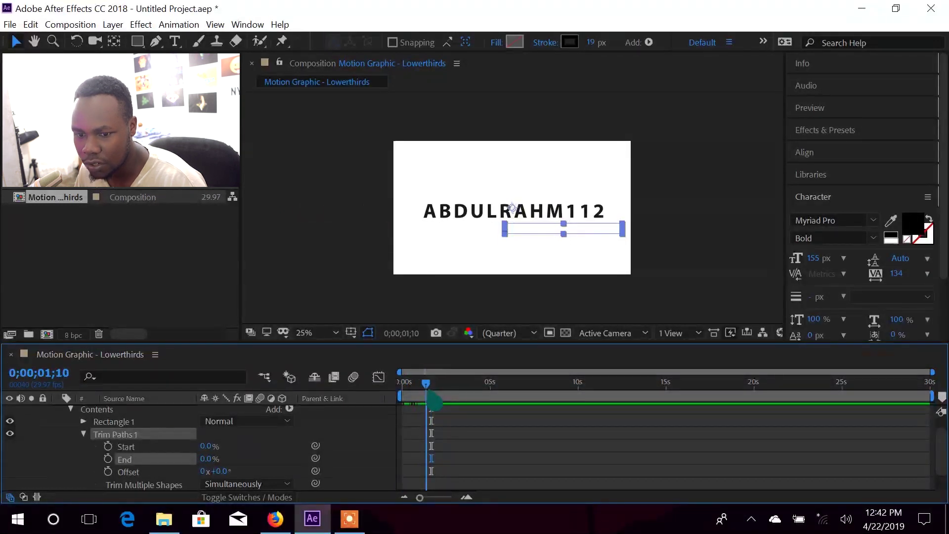
pyautogui.click(108, 446)
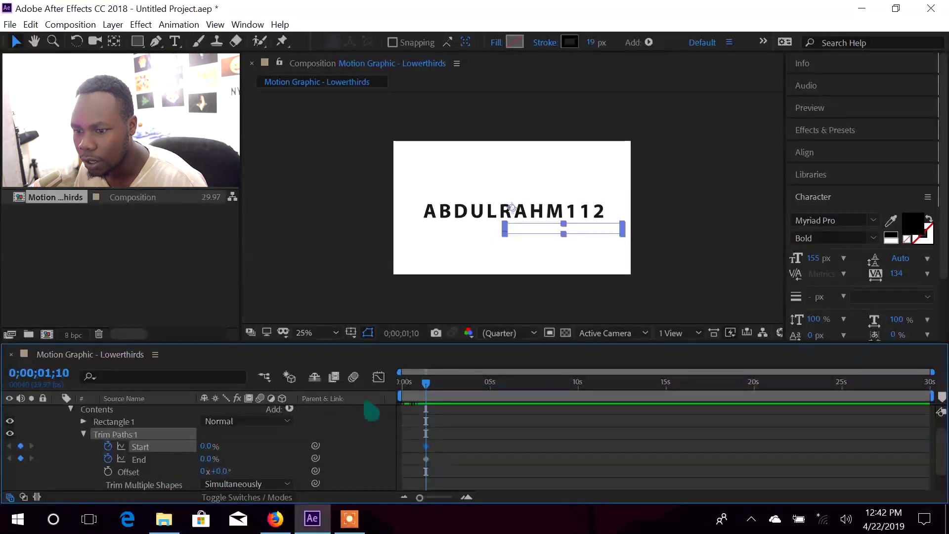
# - Key Trim Paths End to 100% at about 0;00;01;18 and preview the draw-on
pyautogui.moveTo(433, 394); pyautogui.dragTo(422, 459)
pyautogui.moveTo(433, 395); pyautogui.dragTo(433, 396)
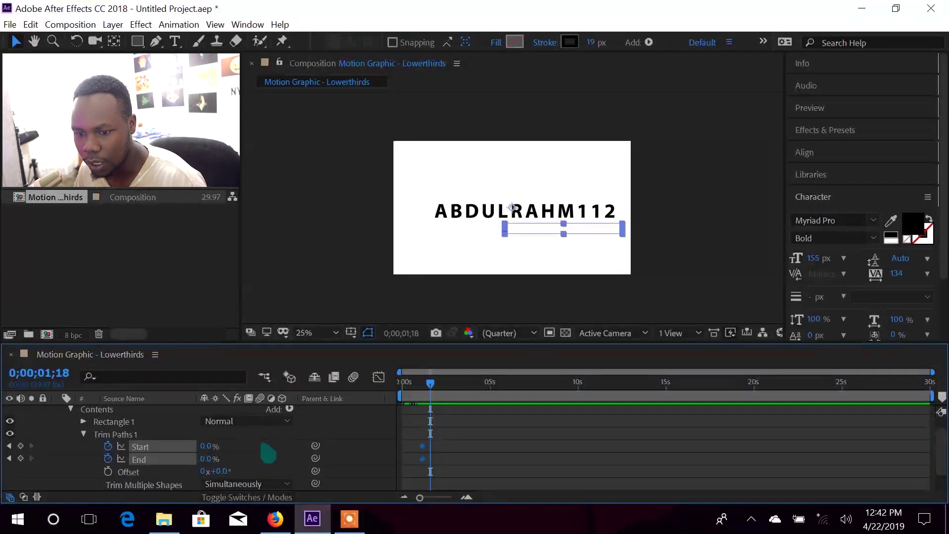
pyautogui.click(249, 472)
pyautogui.moveTo(205, 458); pyautogui.dragTo(249, 458)
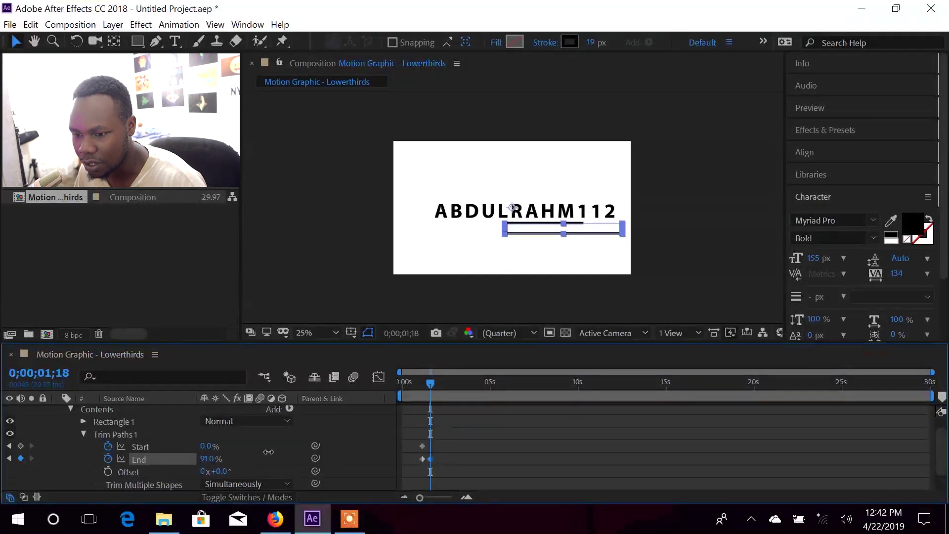
pyautogui.moveTo(429, 388); pyautogui.dragTo(402, 400)
pyautogui.press('space')
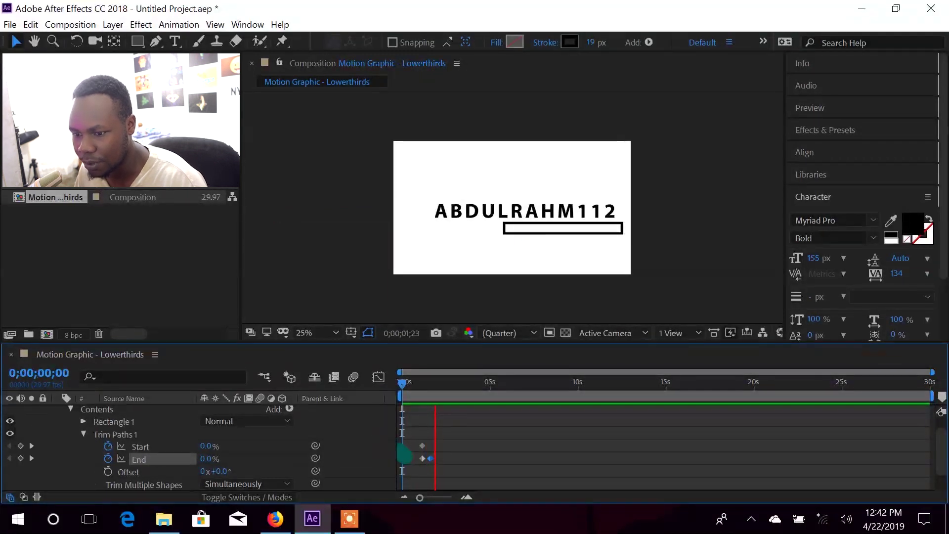
# - Select the Trim Paths Start and End keyframes, preview from 0, and stretch the line into a box around ABDULRAHM112
pyautogui.moveTo(421, 433); pyautogui.dragTo(421, 470)
pyautogui.moveTo(443, 393); pyautogui.dragTo(393, 392)
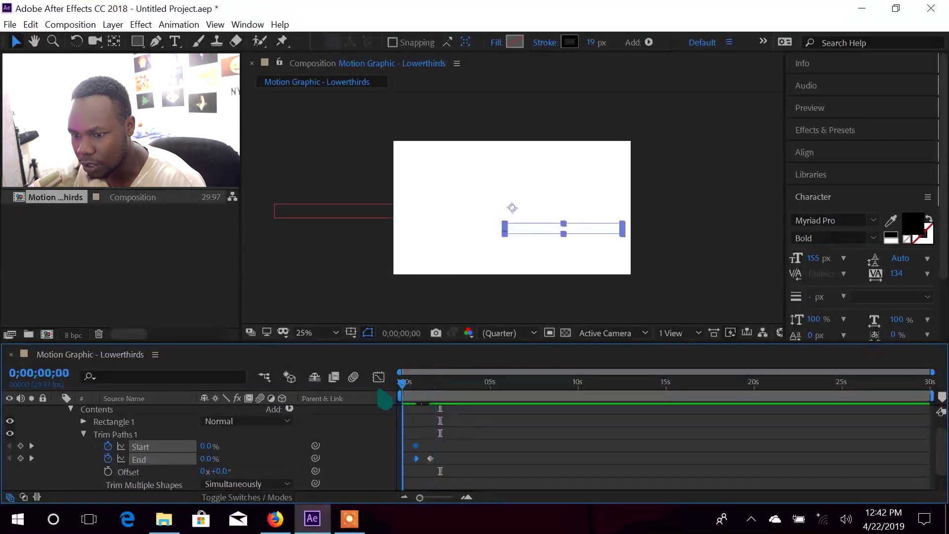
pyautogui.press('space')
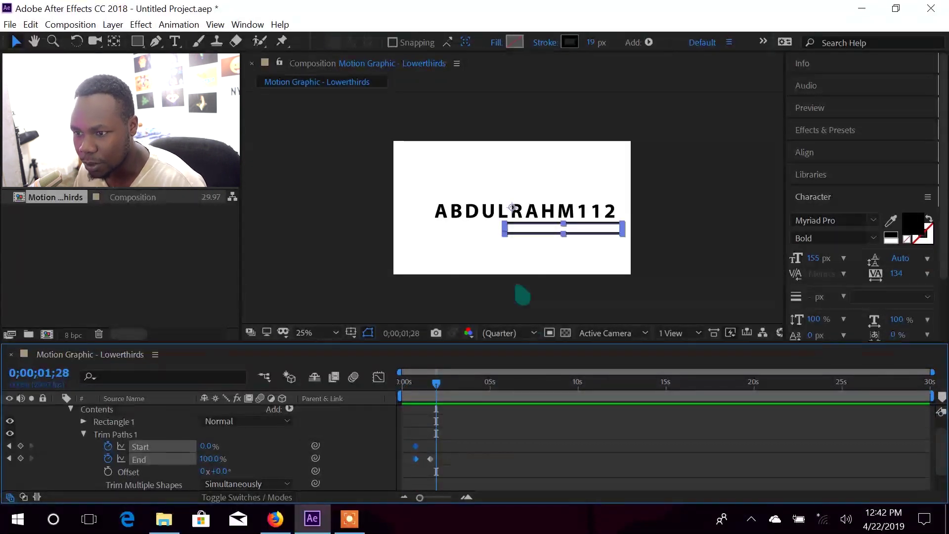
pyautogui.moveTo(566, 228); pyautogui.dragTo(457, 224)
# - Thin the outline, then move and narrow the rectangle path to fit snugly around the text
pyautogui.moveTo(590, 42); pyautogui.dragTo(578, 44)
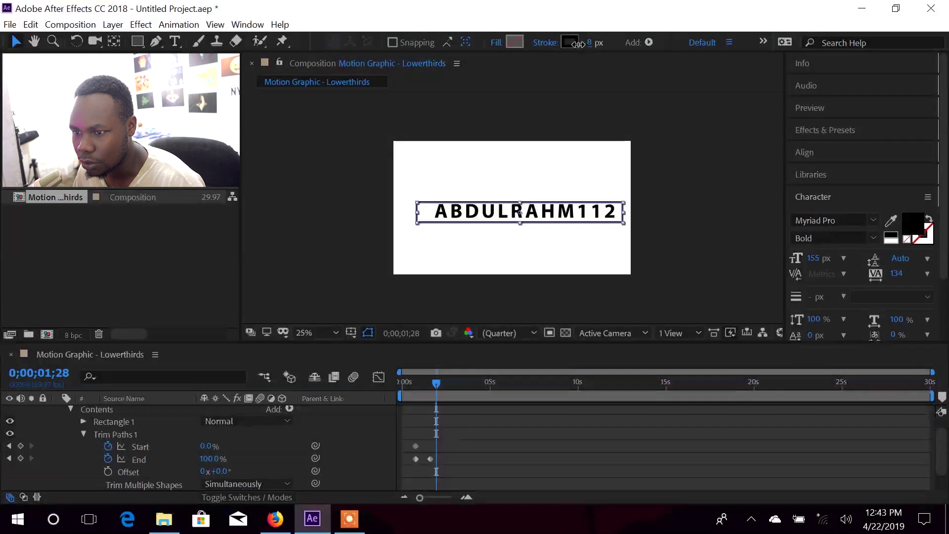
pyautogui.press('space')
pyautogui.doubleClick(528, 212)
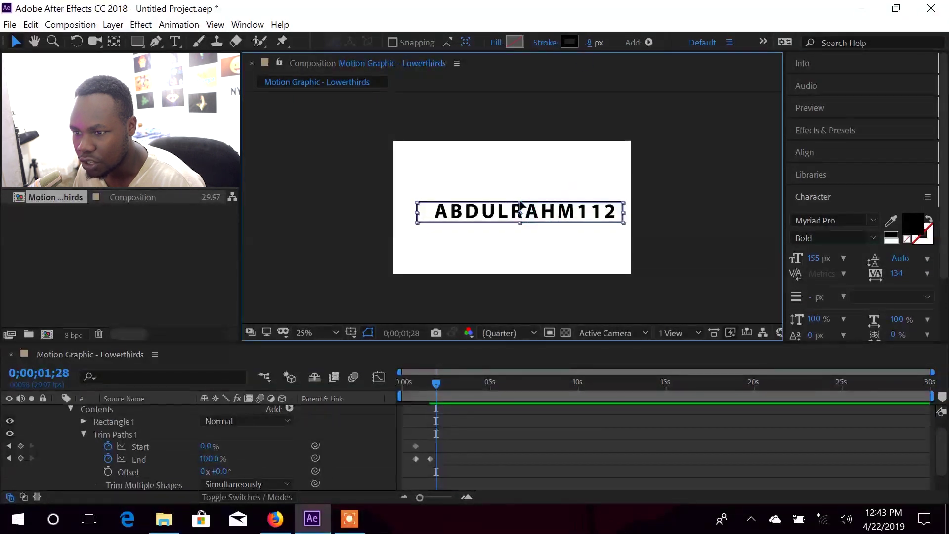
pyautogui.moveTo(563, 235); pyautogui.dragTo(561, 225)
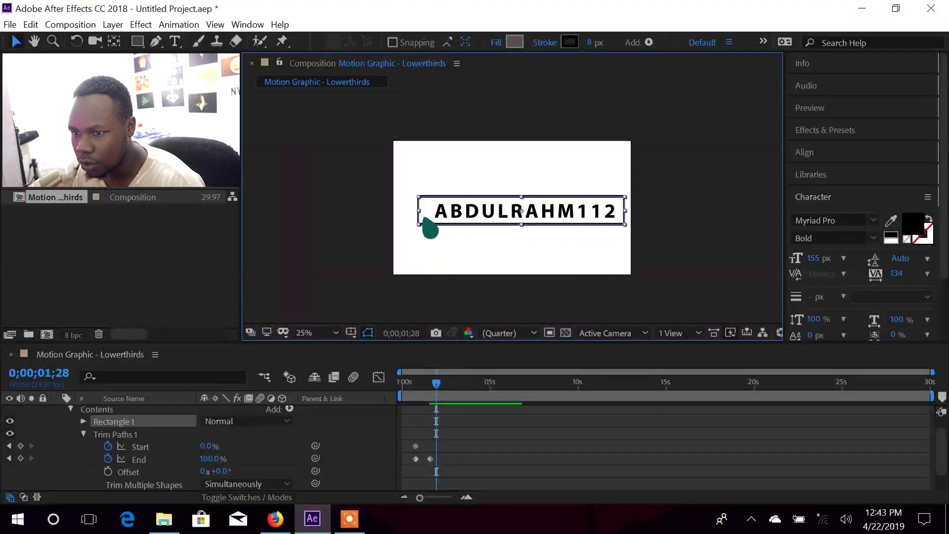
pyautogui.moveTo(419, 211); pyautogui.dragTo(469, 211)
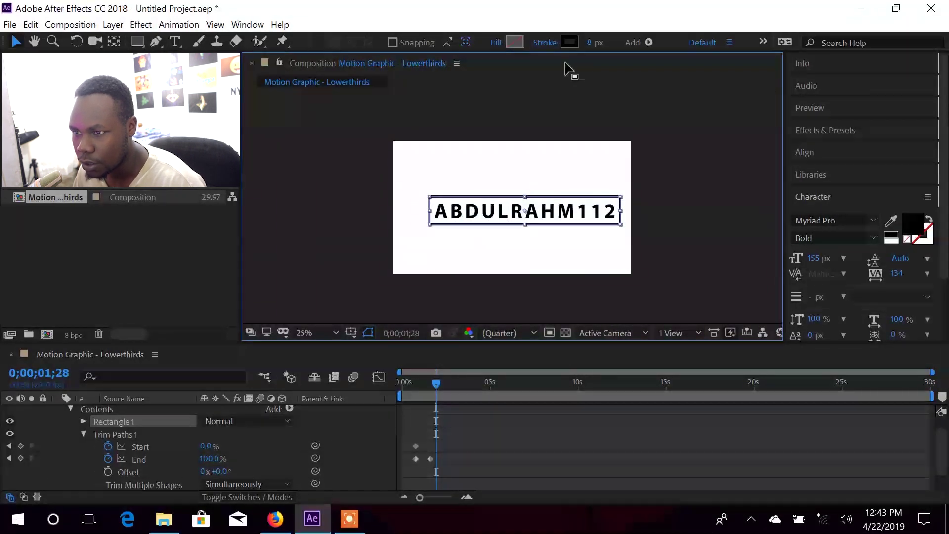
# - Set the box stroke width to 9 px and return the playhead to the start
pyautogui.moveTo(591, 44); pyautogui.dragTo(597, 45)
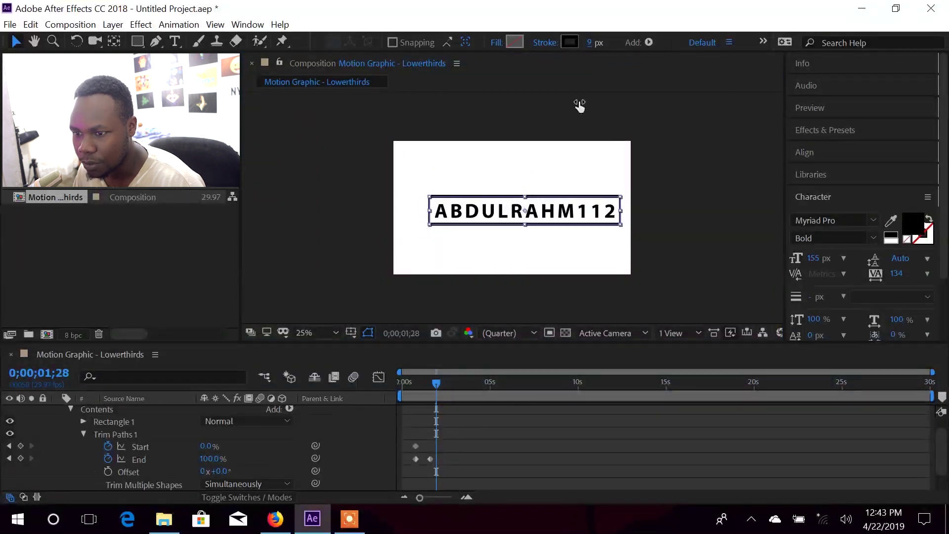
pyautogui.click(431, 385)
pyautogui.moveTo(432, 391); pyautogui.dragTo(377, 388)
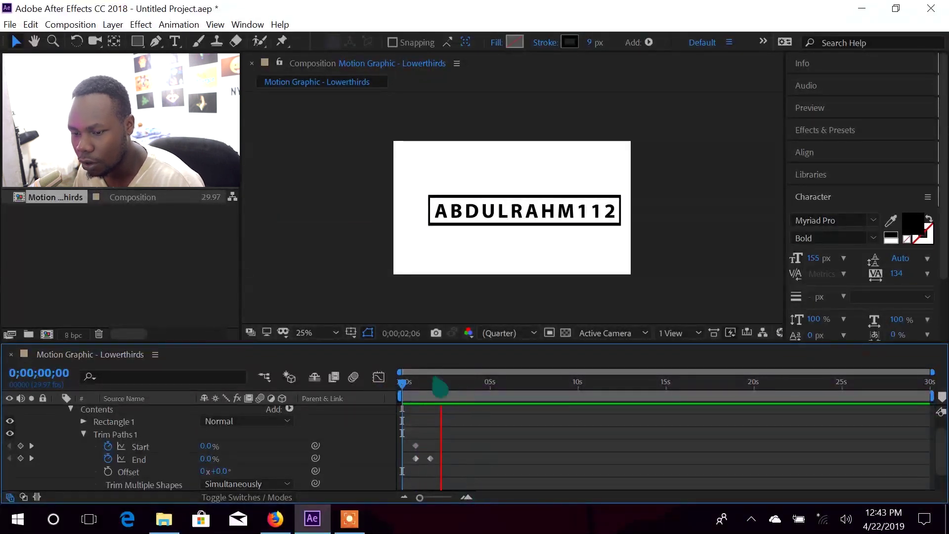
pyautogui.press('space')
pyautogui.press('space')
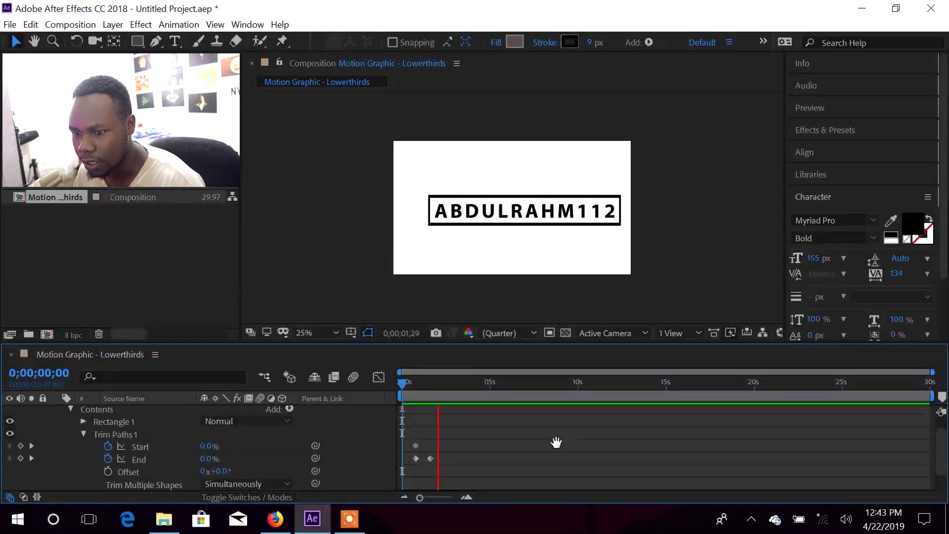
pyautogui.press('space')
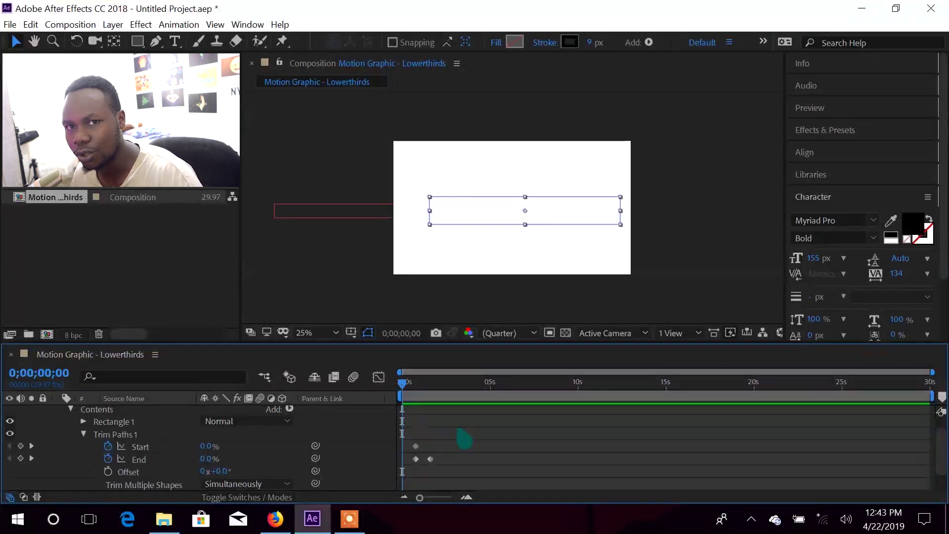
pyautogui.press('F2')
pyautogui.press('space')
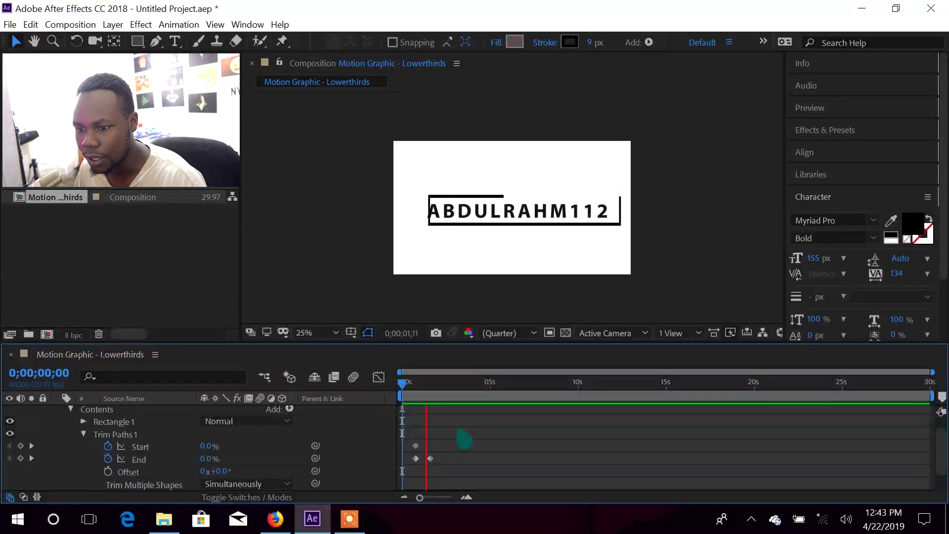
pyautogui.press('space')
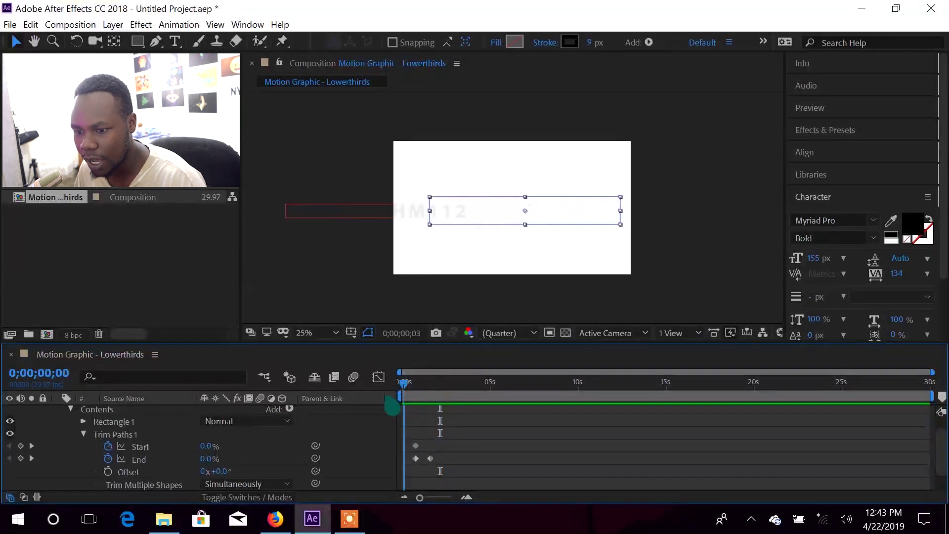
pyautogui.press('space')
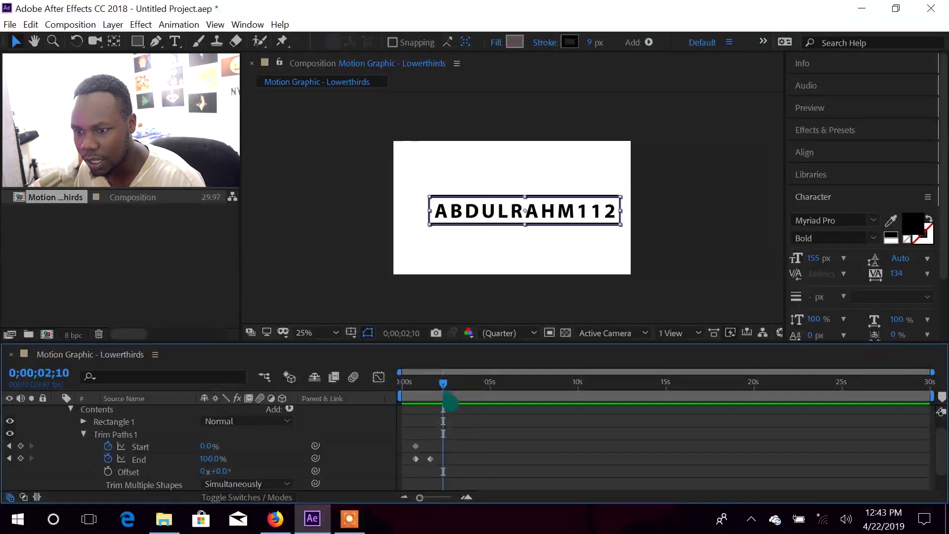
pyautogui.press('space')
pyautogui.press('space')
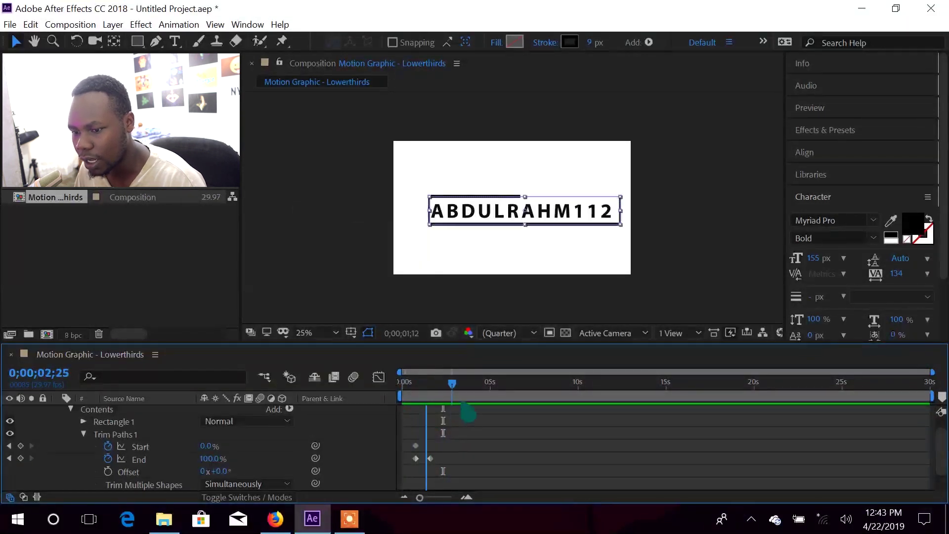
pyautogui.press('space')
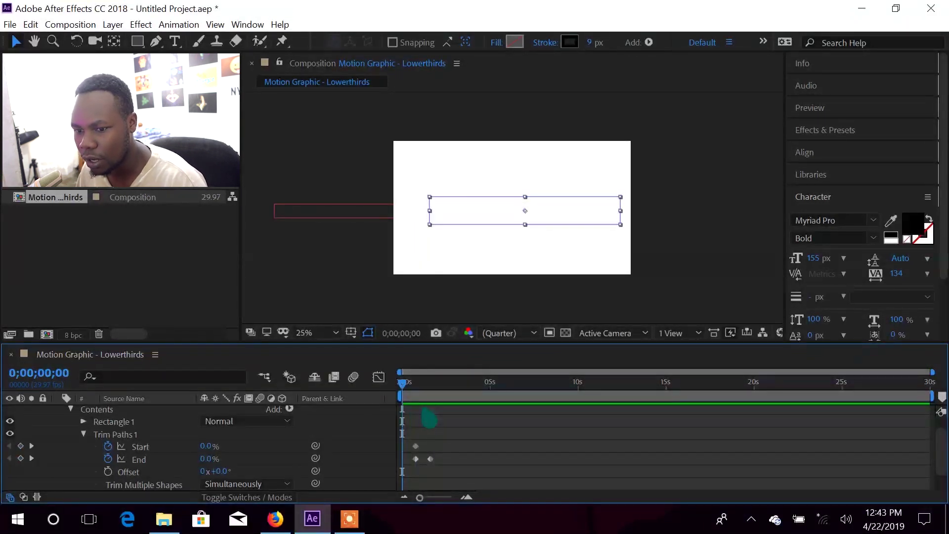